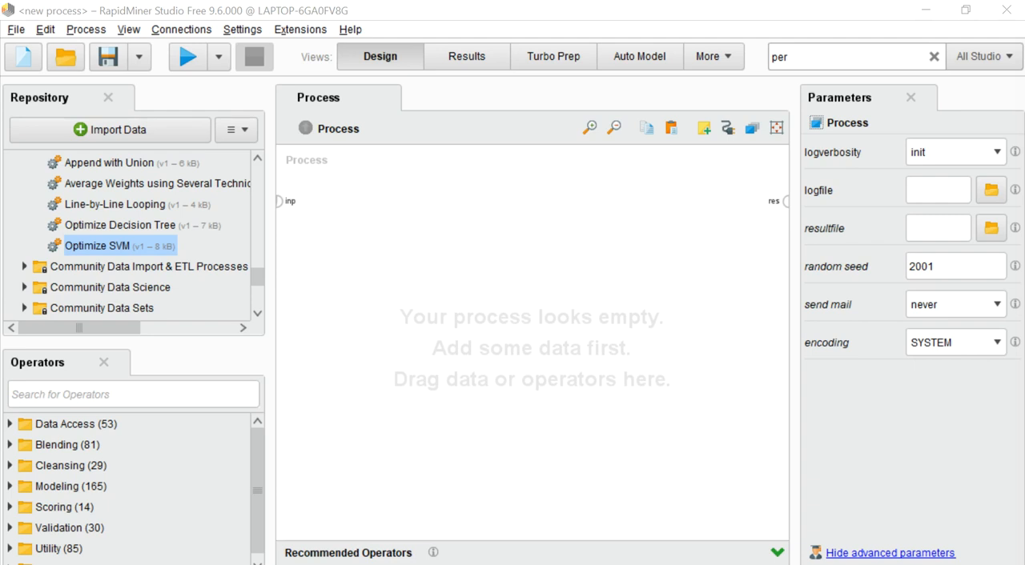
Start a data import from the local computer and browse to the Desktop location
click(95, 130)
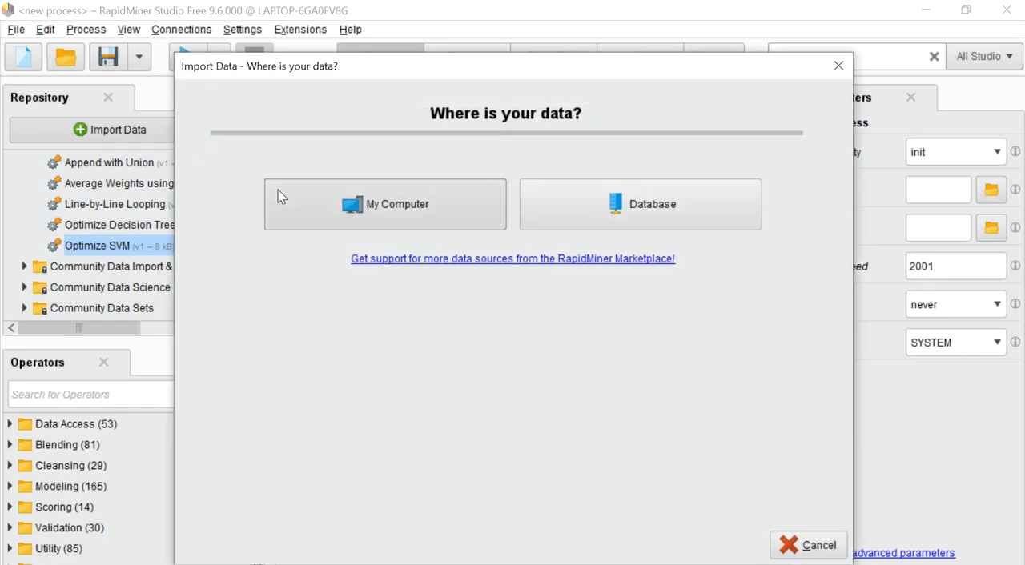
click(342, 206)
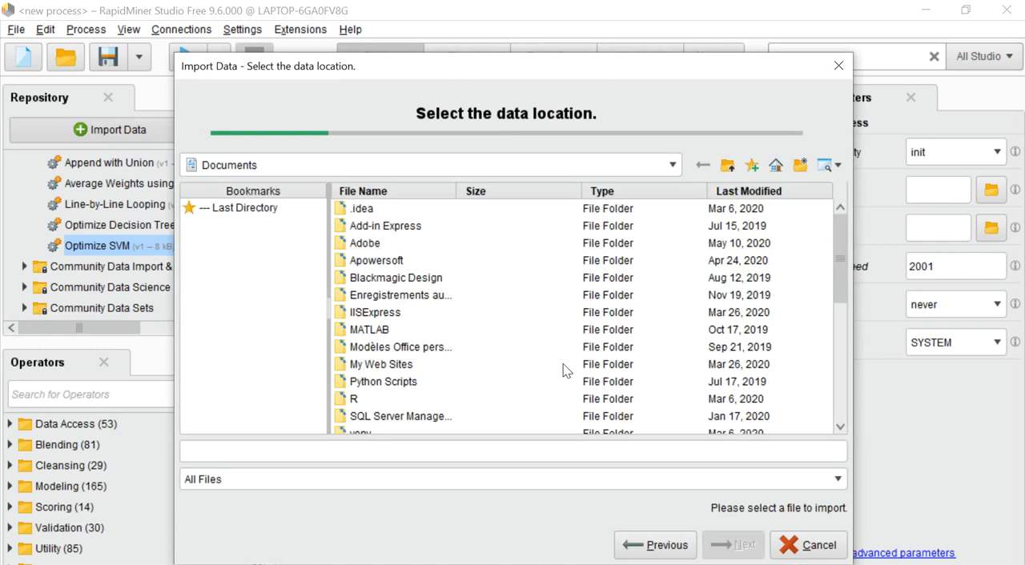
click(235, 168)
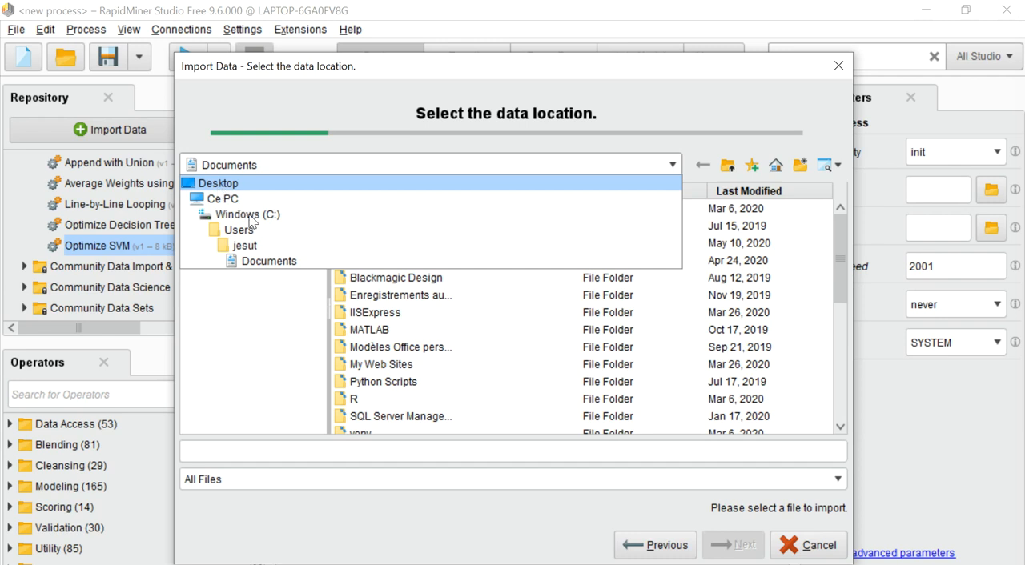
click(224, 186)
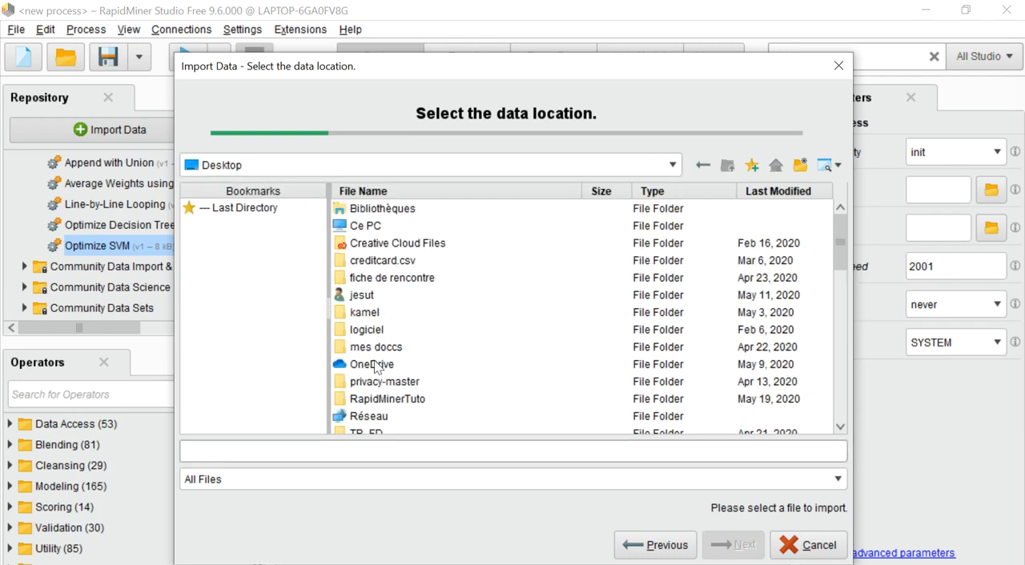
Browse from the Desktop location through Ce PC into the Bureau folder
click(845, 382)
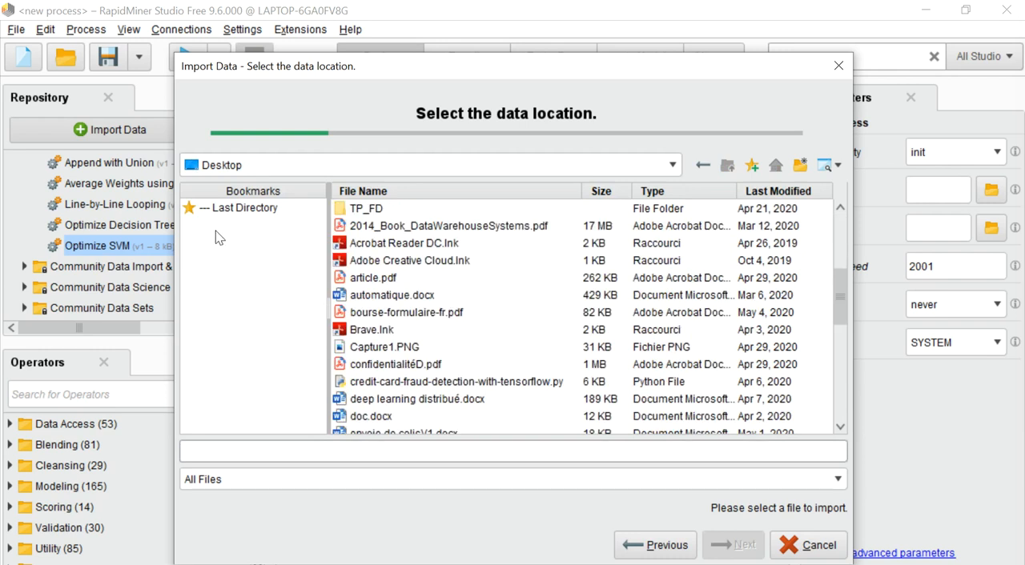
click(222, 168)
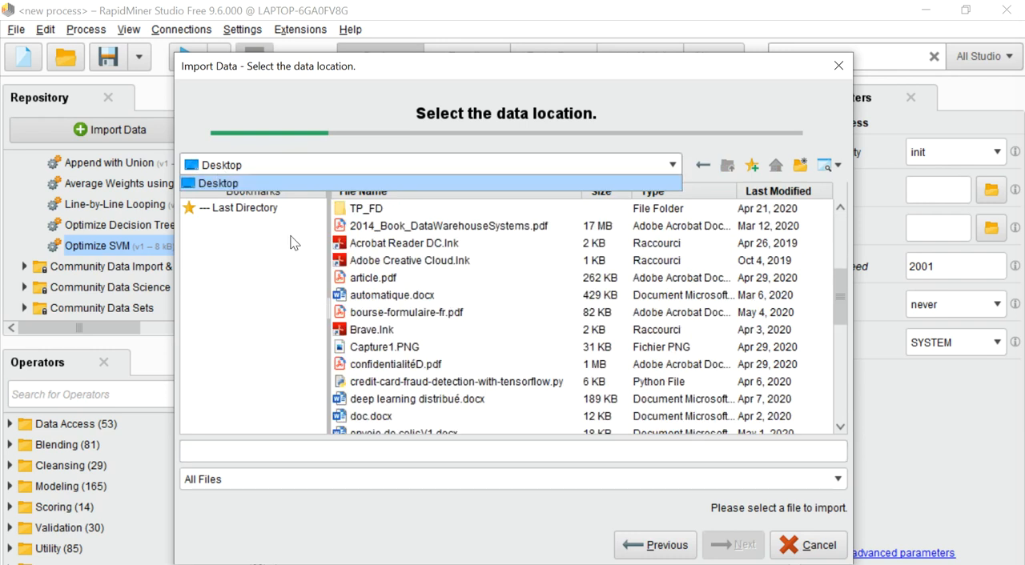
click(203, 169)
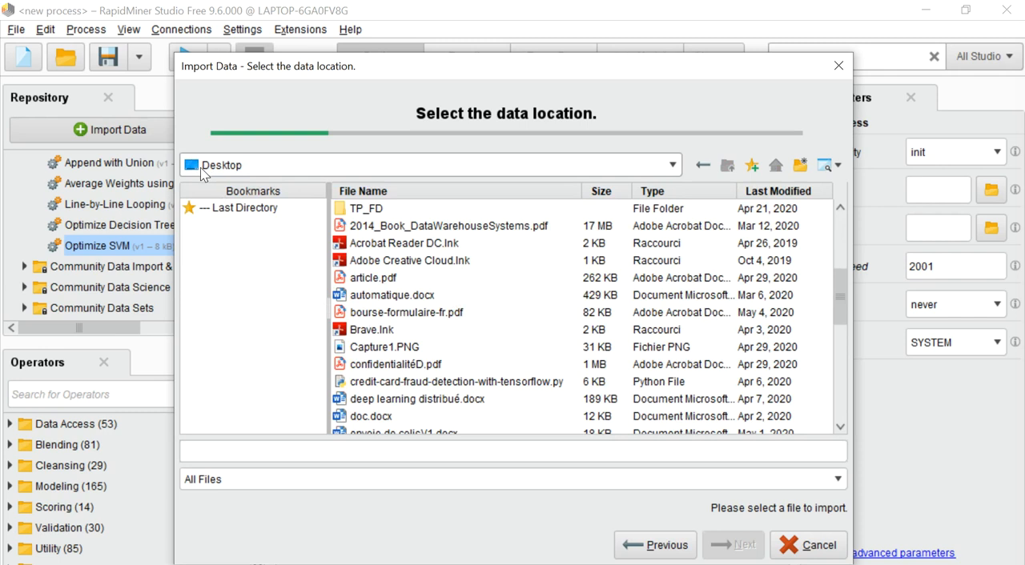
click(201, 168)
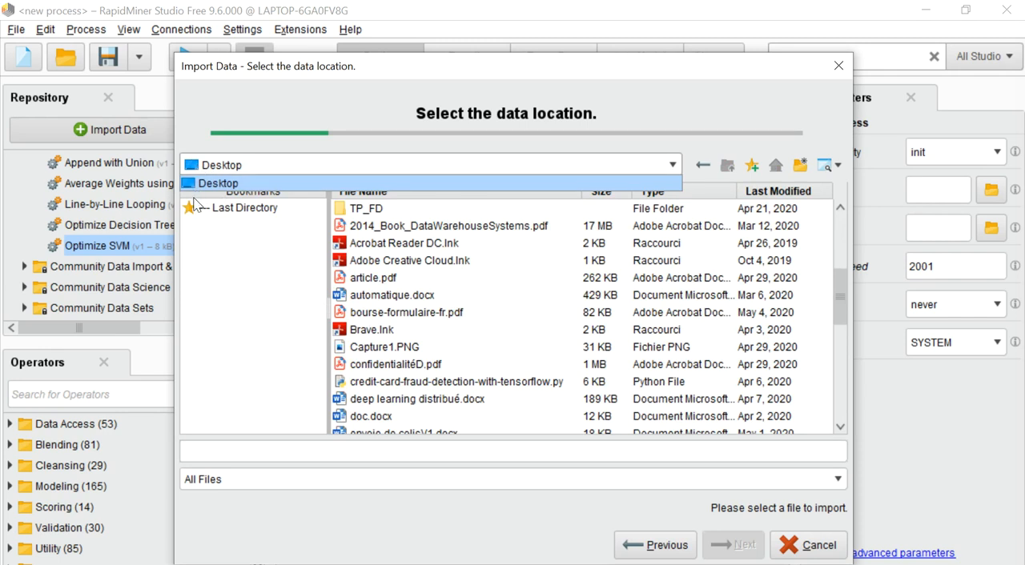
click(203, 164)
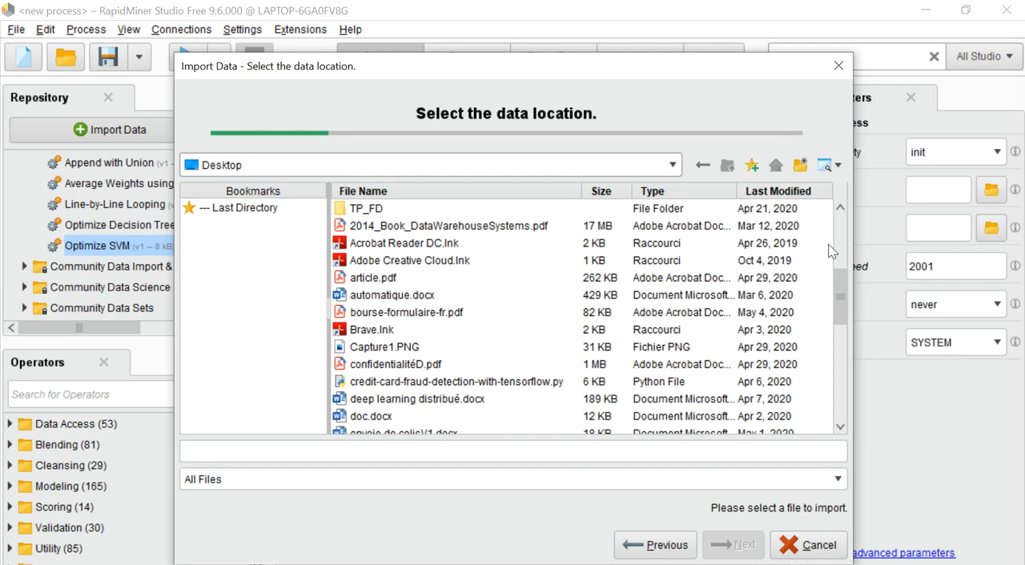
click(839, 238)
drag(837, 232, 838, 263)
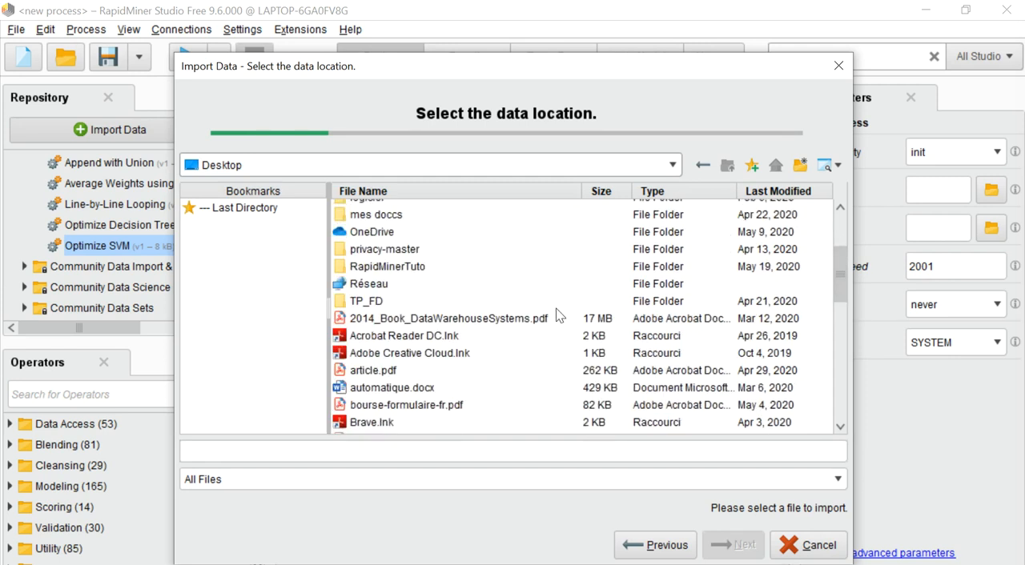
click(839, 226)
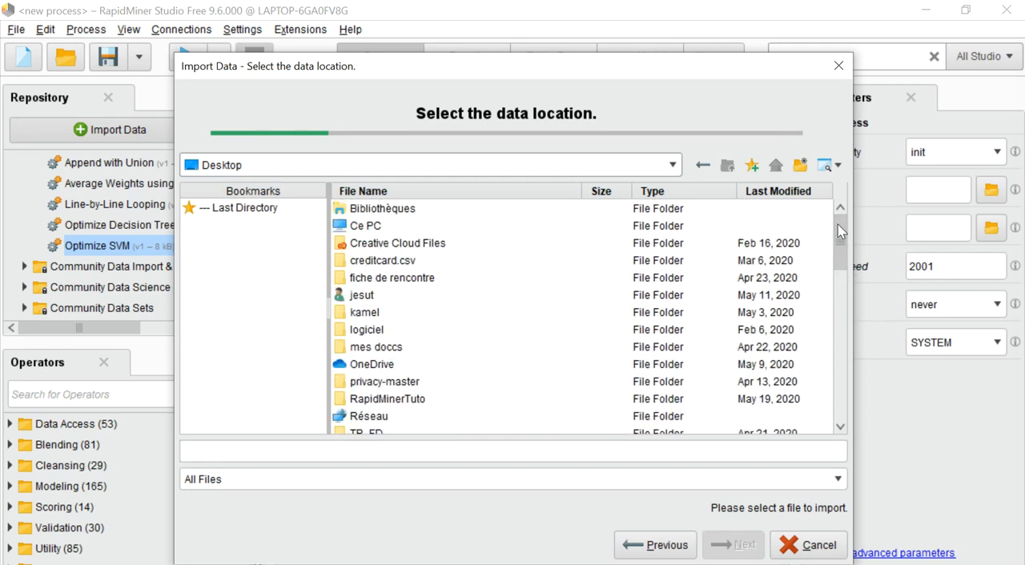
double_click(352, 227)
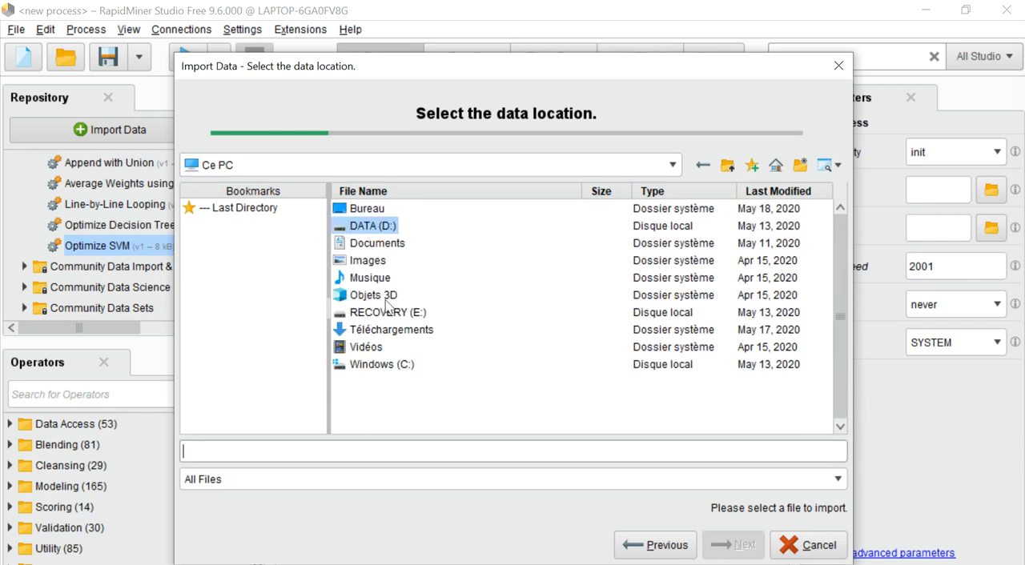
double_click(369, 210)
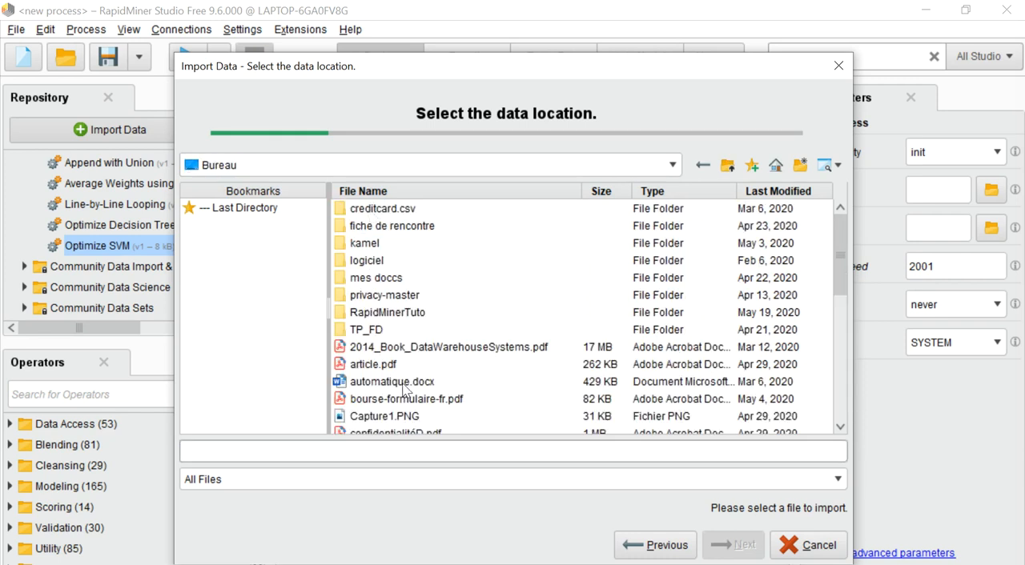
Choose Iris.xls in the Bureau folder as the file to import and proceed to its cell selection
click(841, 395)
drag(840, 397, 833, 374)
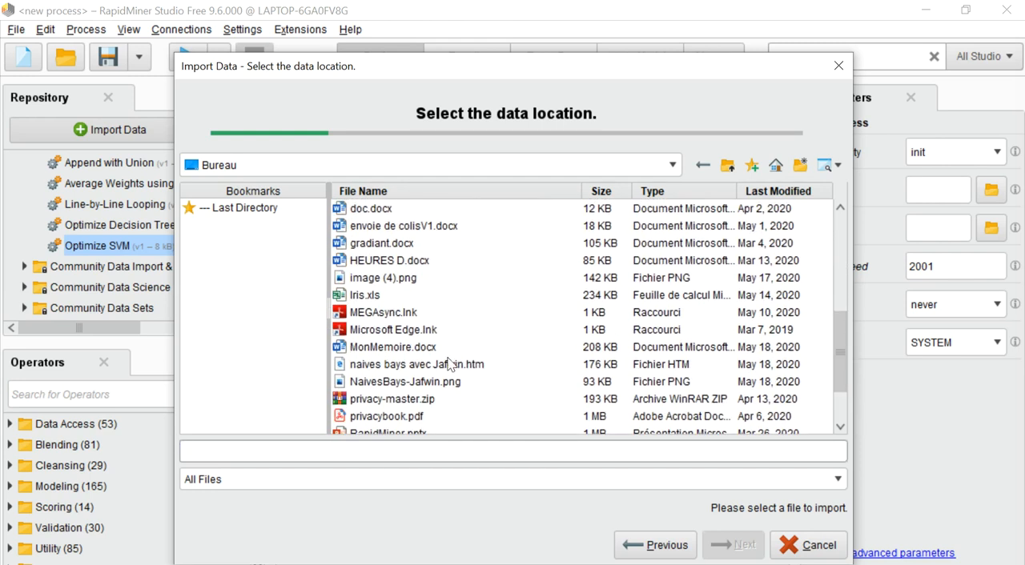
click(354, 297)
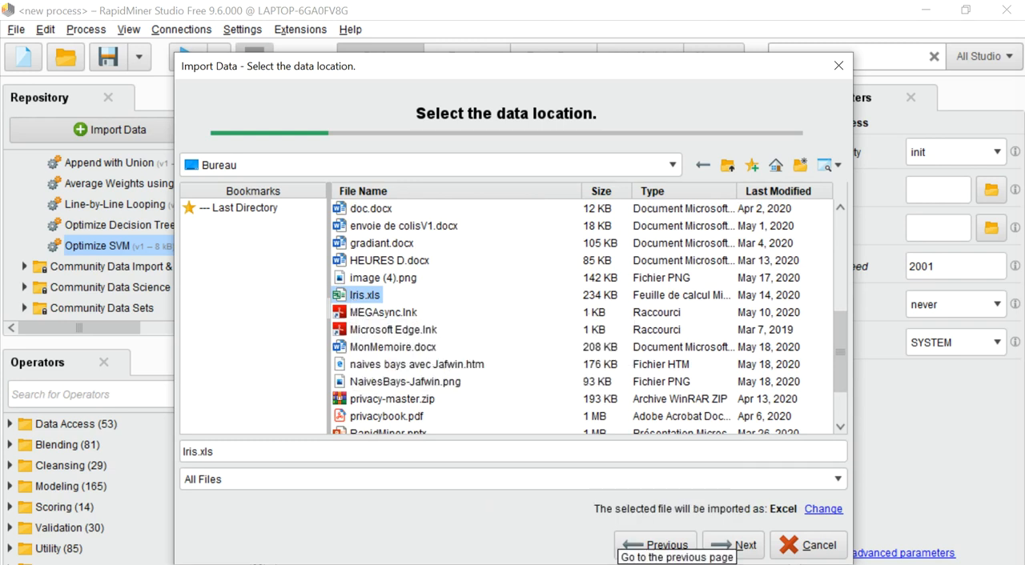
click(737, 549)
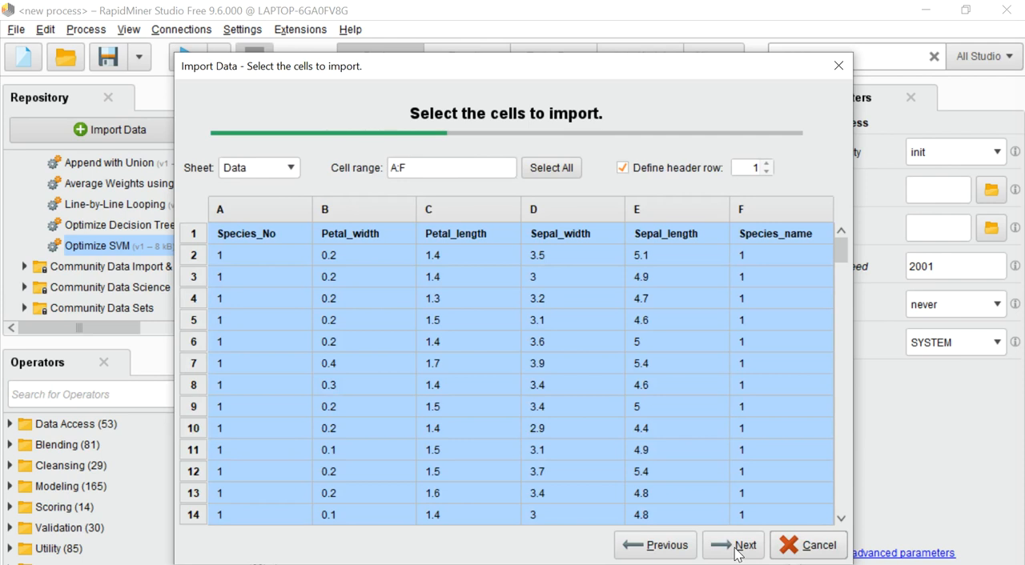
Accept the default cell range and column formats, and store the data as Iris in the Local Repository, overwriting the existing entry
click(730, 550)
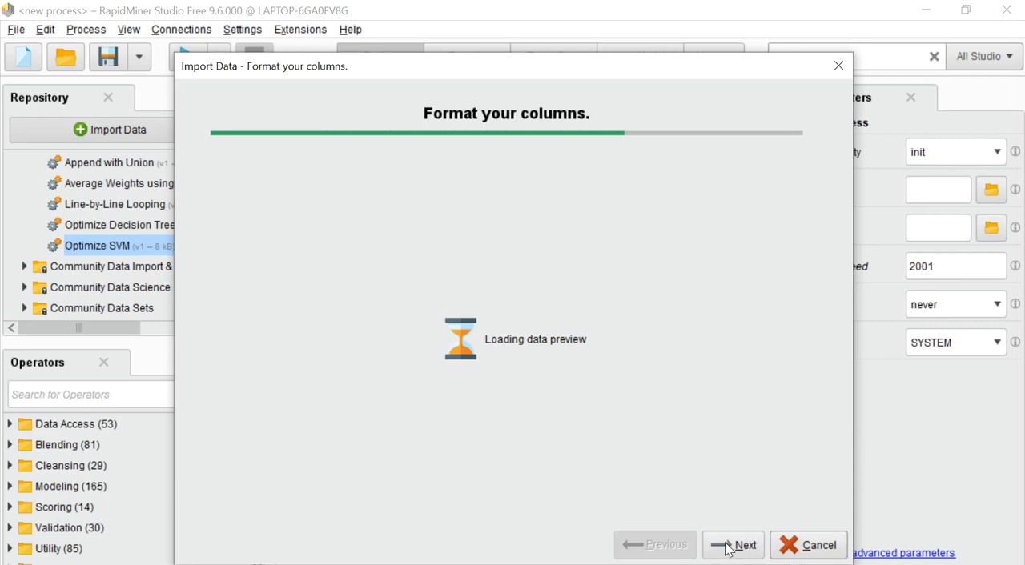
click(728, 547)
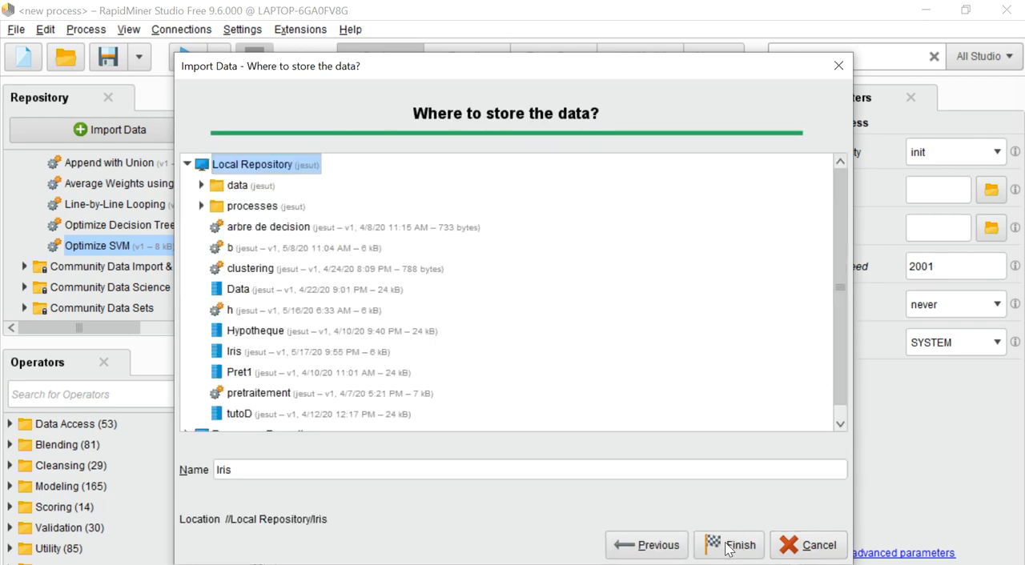
click(729, 547)
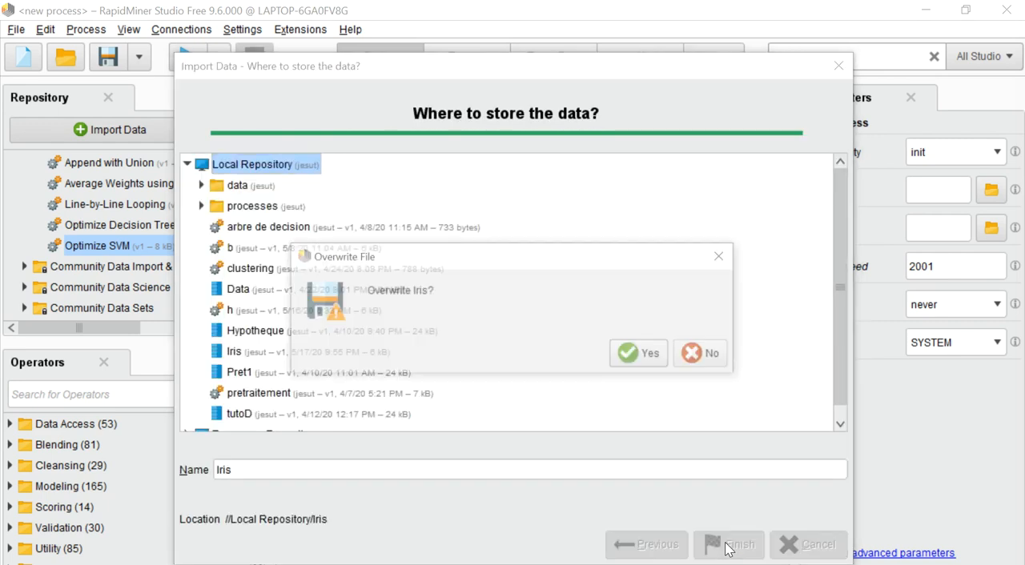
click(637, 366)
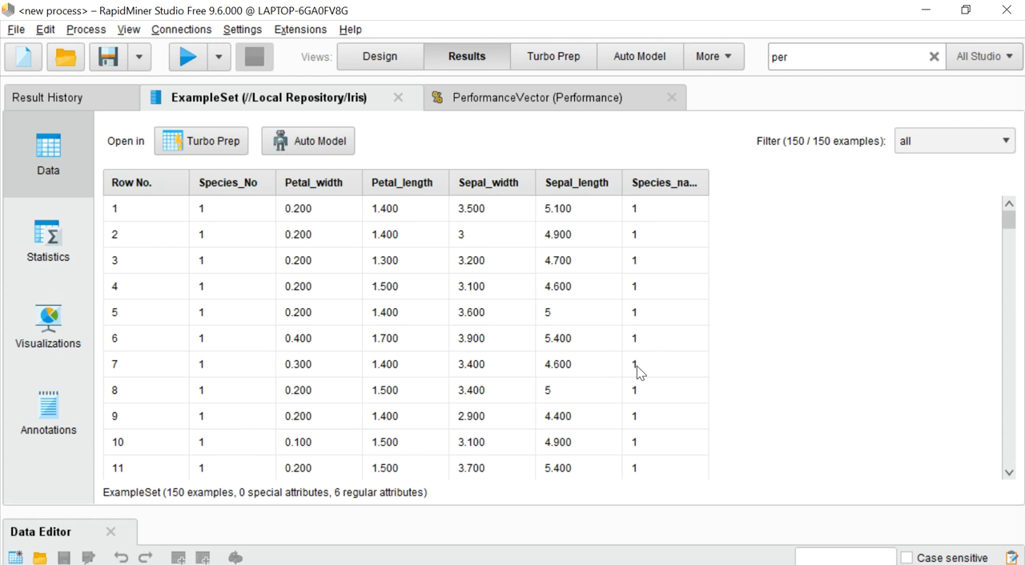
Review the imported Iris set's statistics, scatter visualization and data table, and return to the process design
click(49, 246)
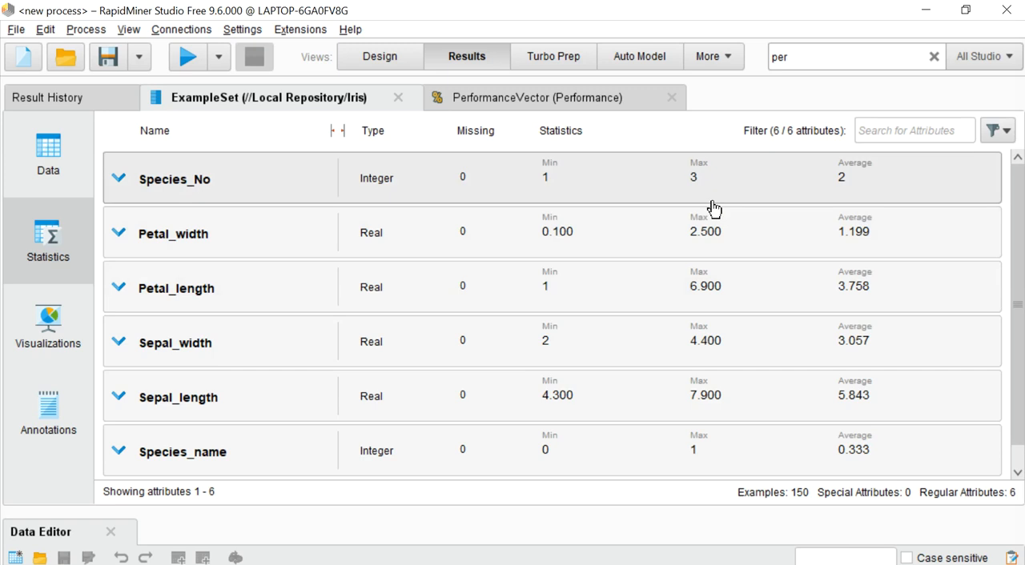
click(48, 325)
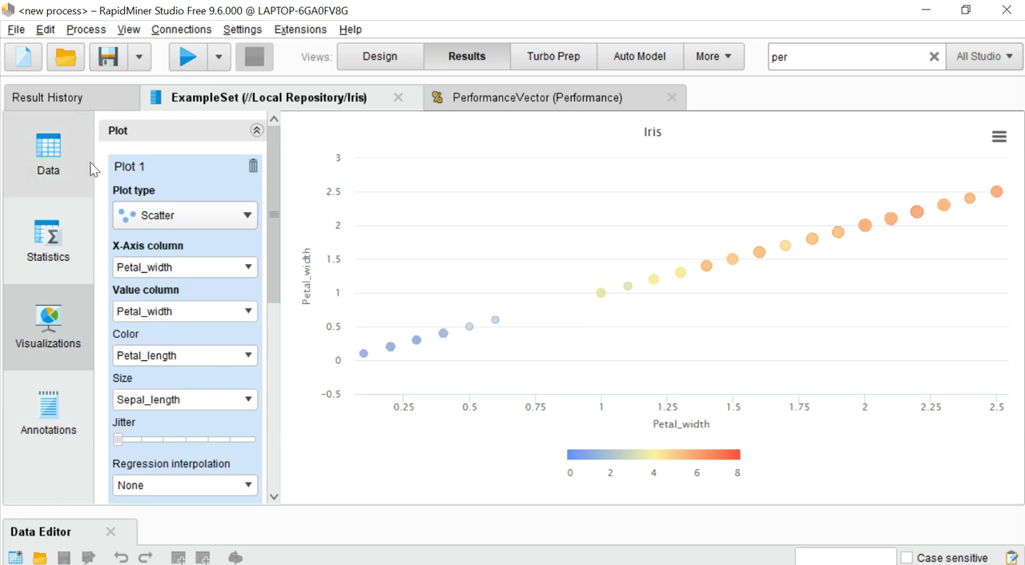
click(60, 150)
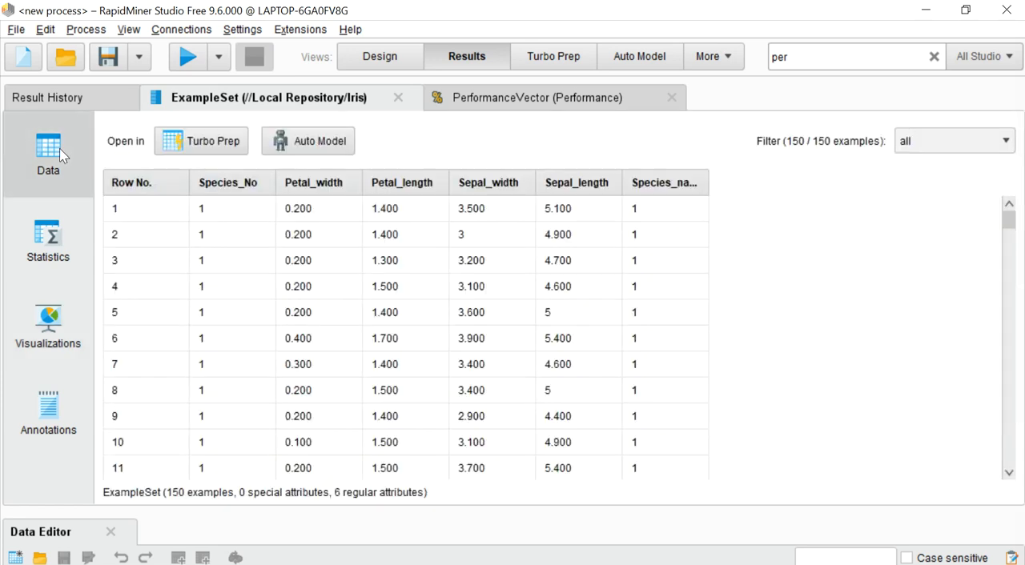
click(59, 254)
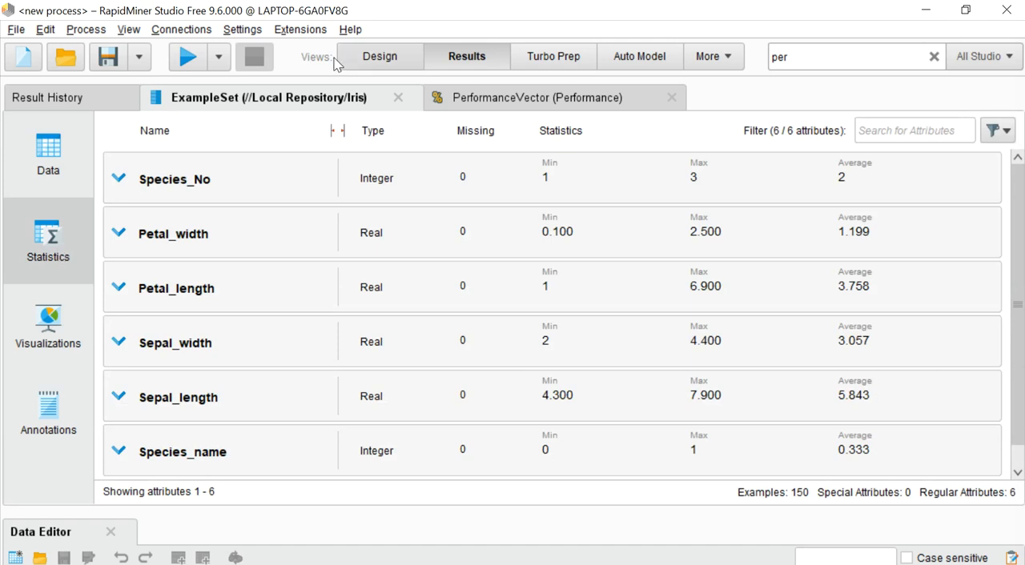
click(372, 61)
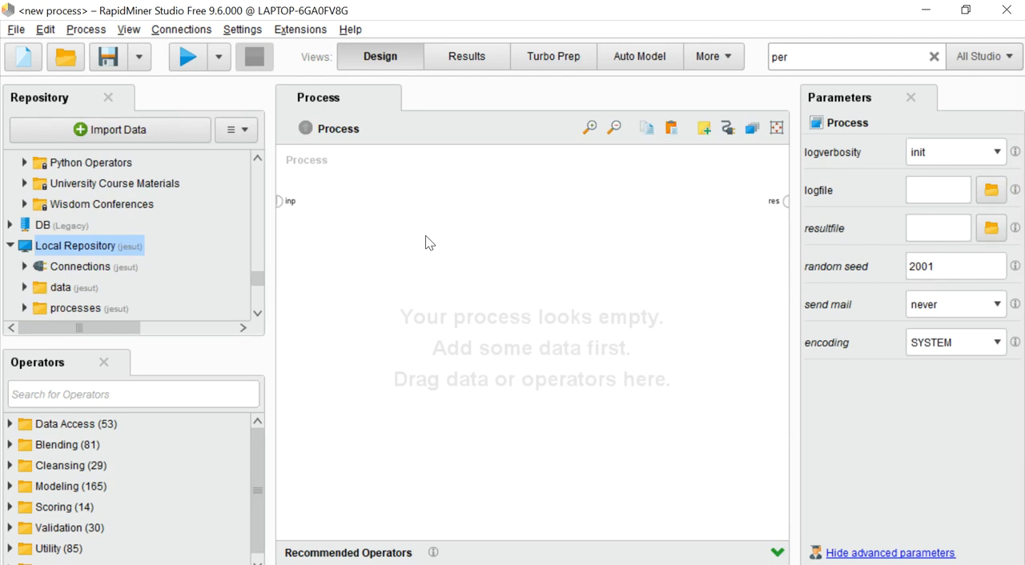
Search for "read" and add a Read CSV operator to the empty process
click(816, 59)
key(BackSpace)
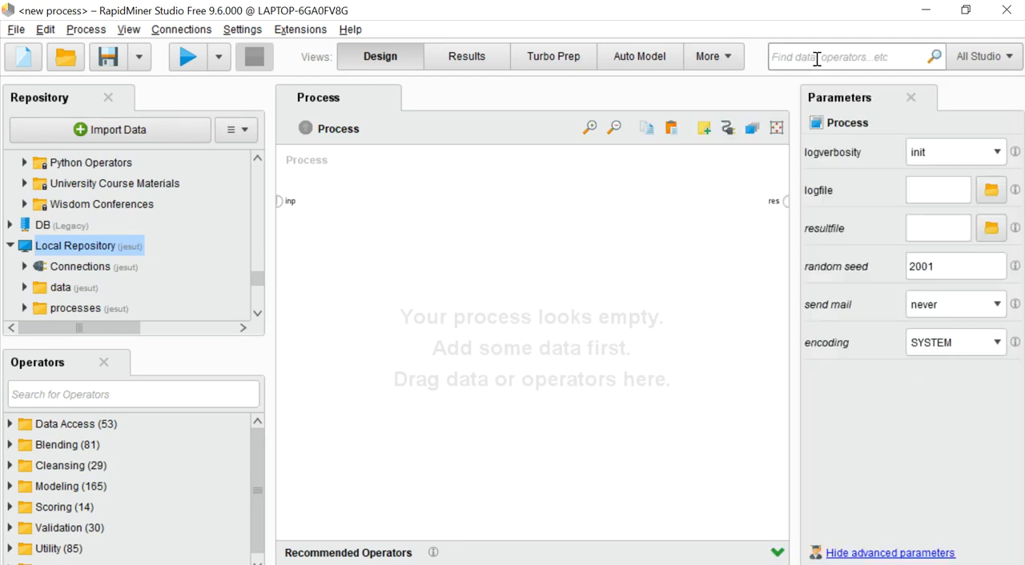
text(read)
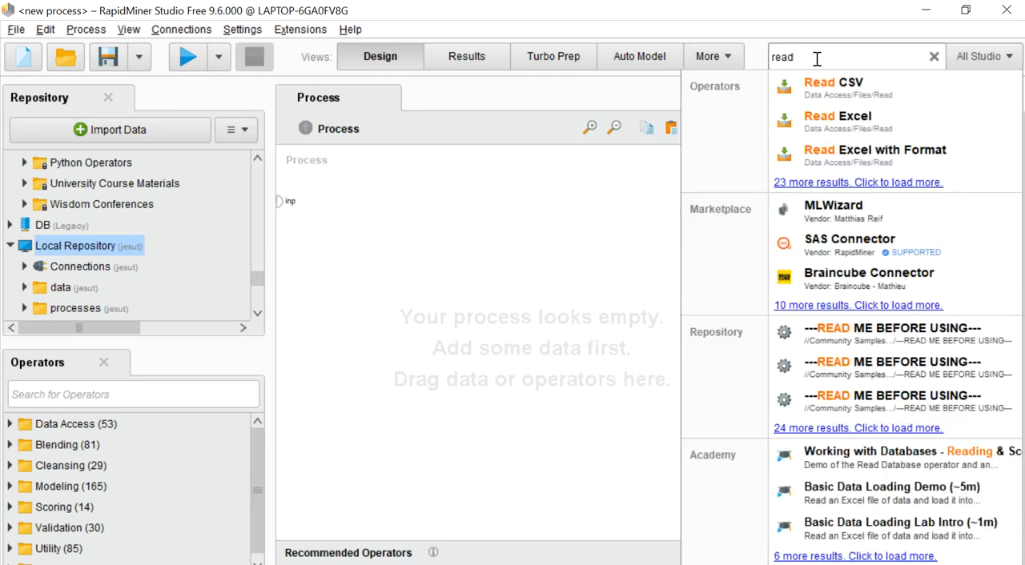
drag(830, 84, 831, 92)
drag(253, 193, 339, 254)
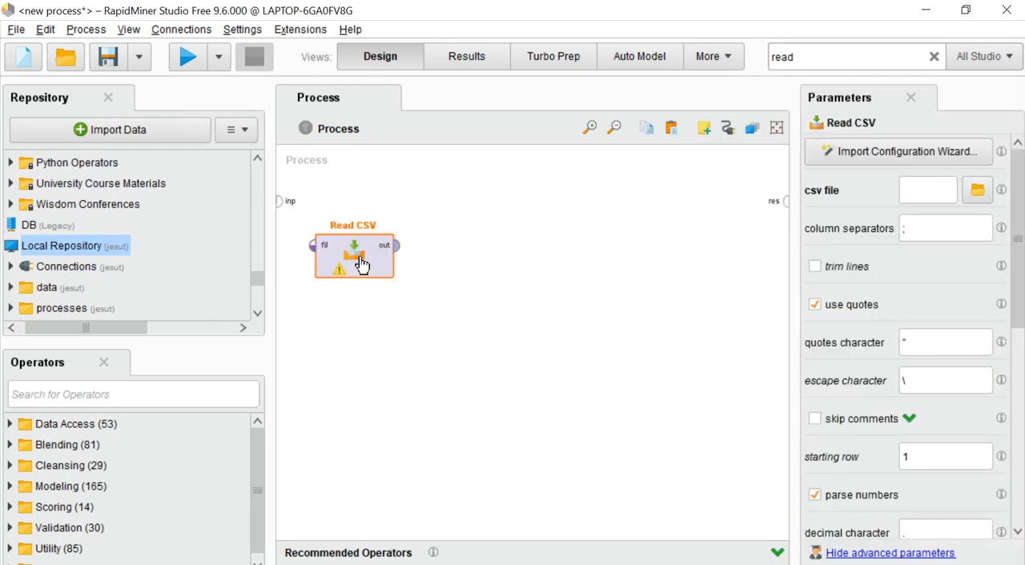
Try to locate a CSV file in the Bureau folder with the Read CSV import configuration wizard
click(833, 150)
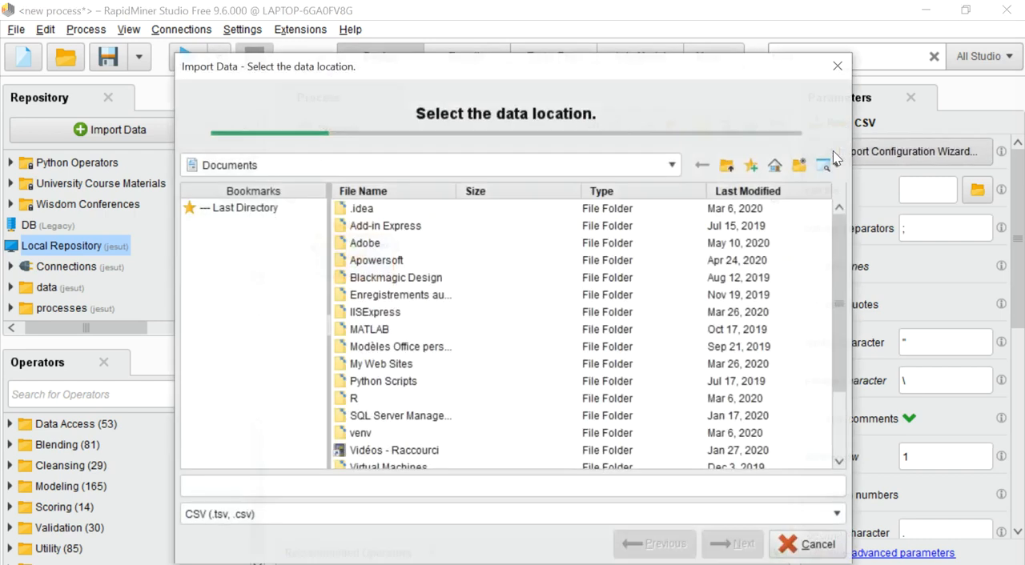
click(230, 168)
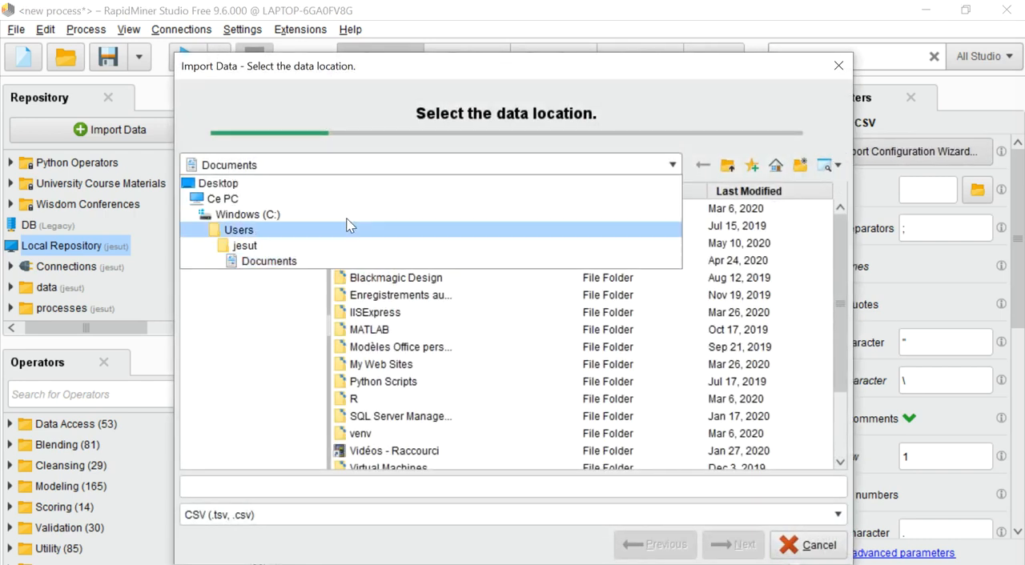
click(226, 200)
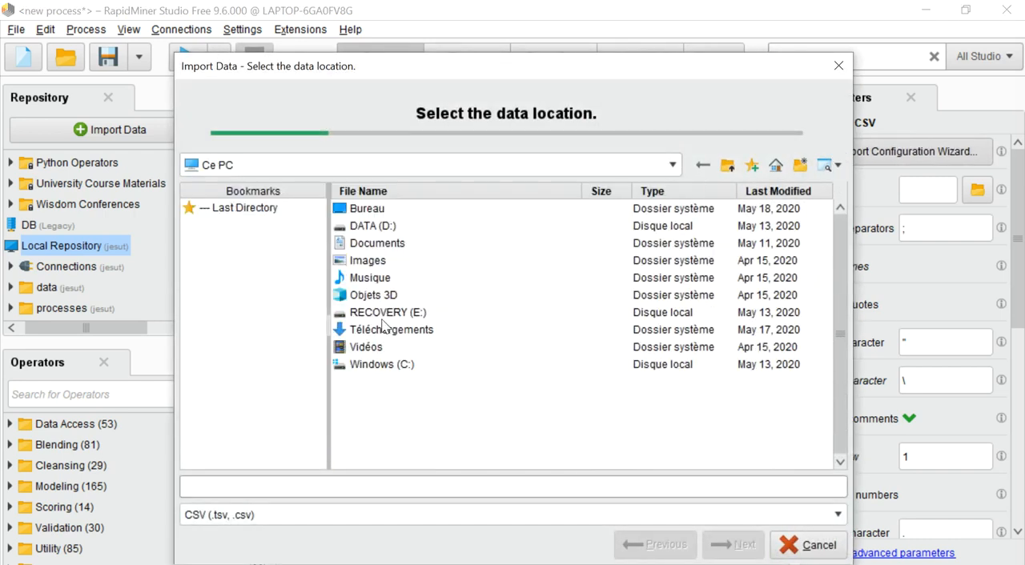
double_click(371, 212)
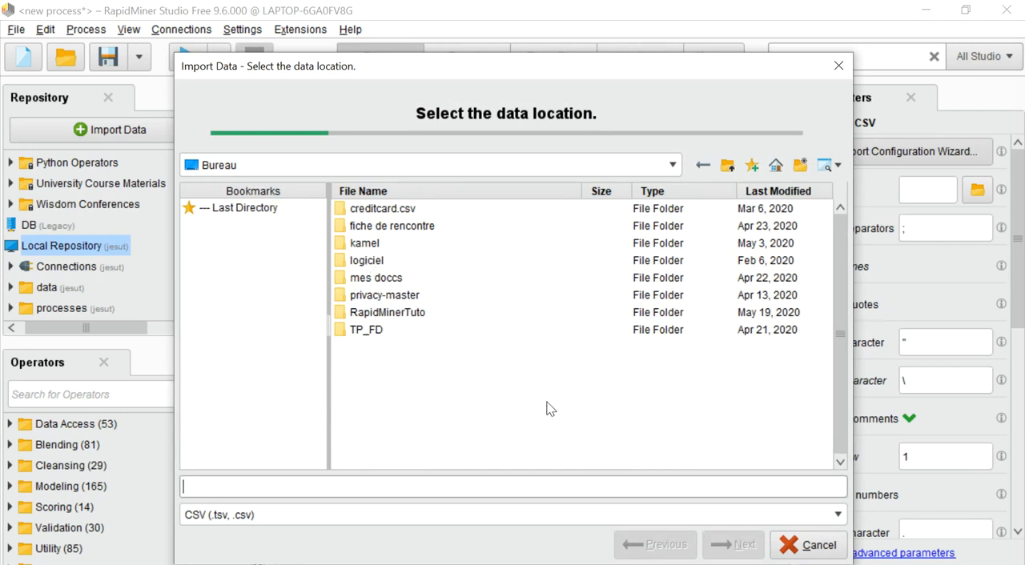
click(793, 546)
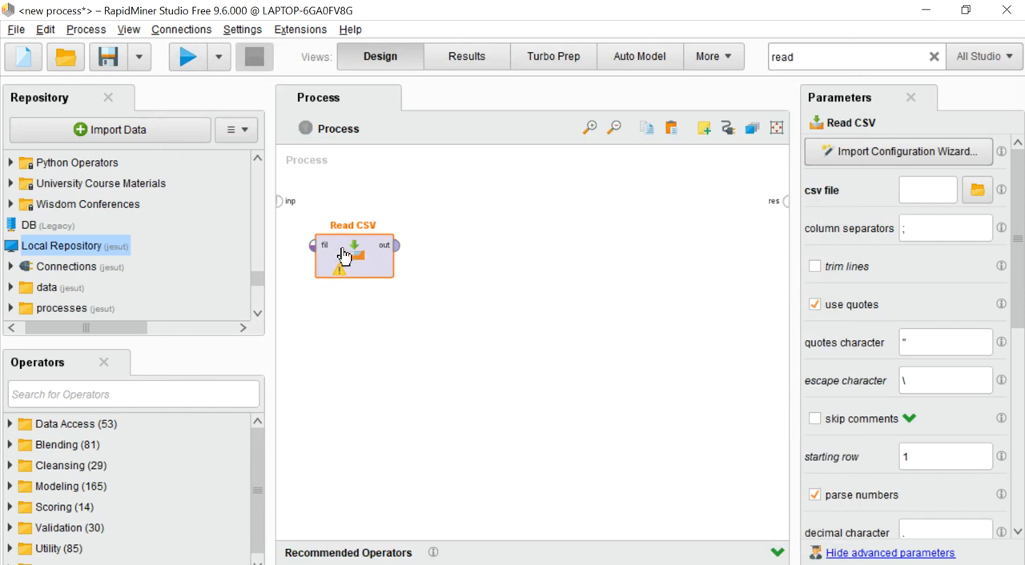
Delete the Read CSV operator from the process
right_click(346, 254)
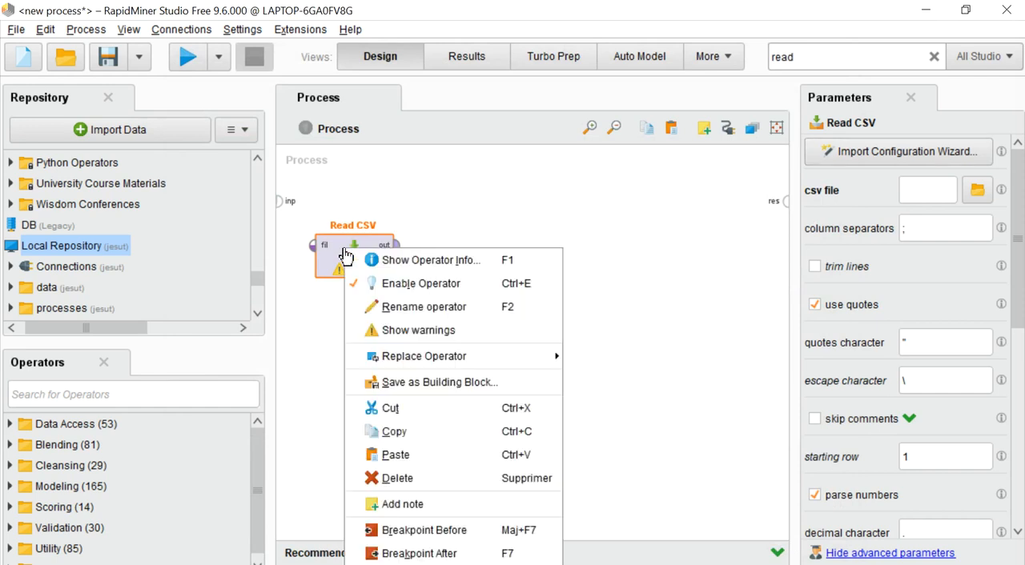
click(406, 479)
Add a Read Excel operator to the empty process from the "read" search results
click(813, 58)
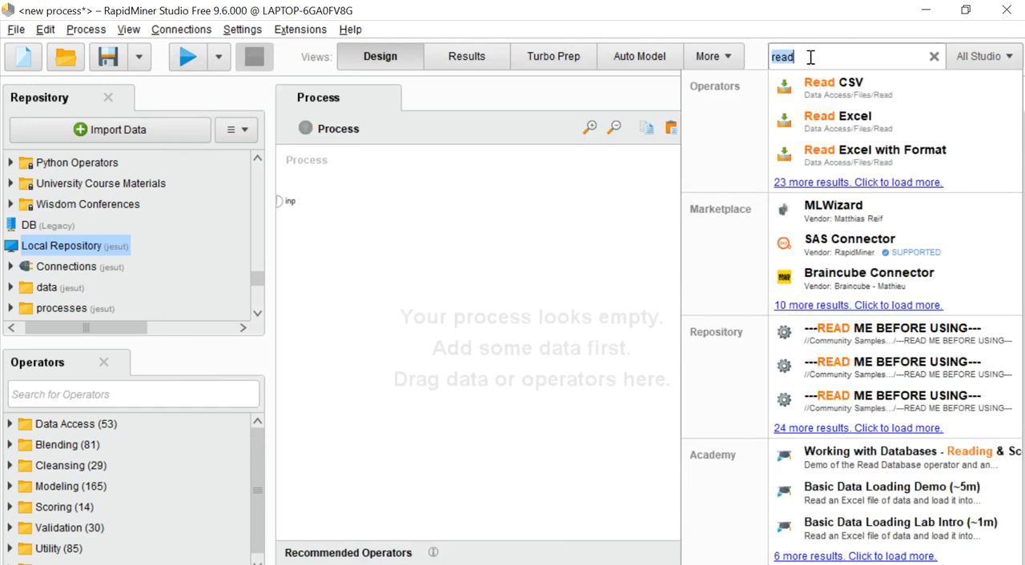
drag(849, 127, 333, 228)
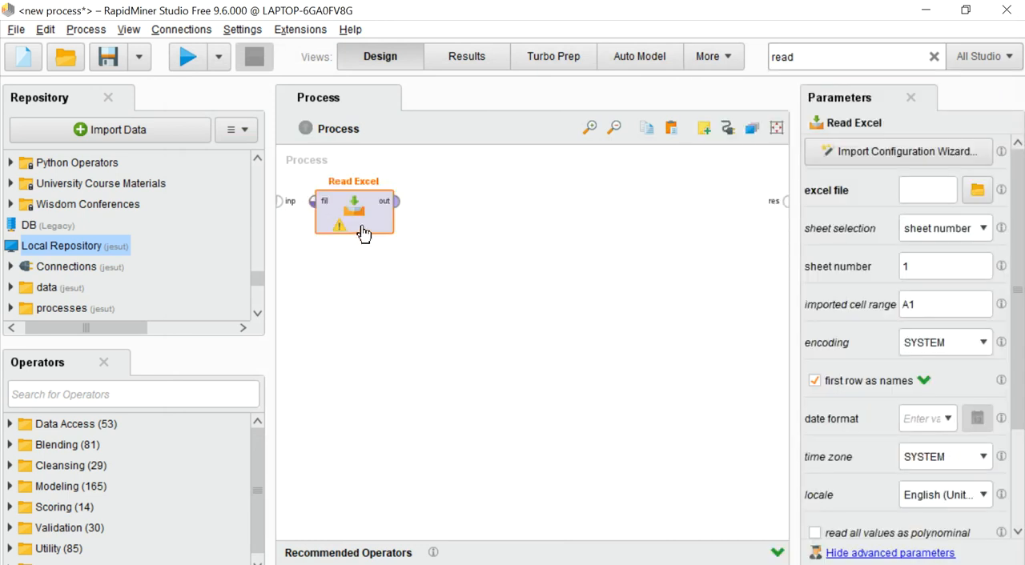
click(817, 57)
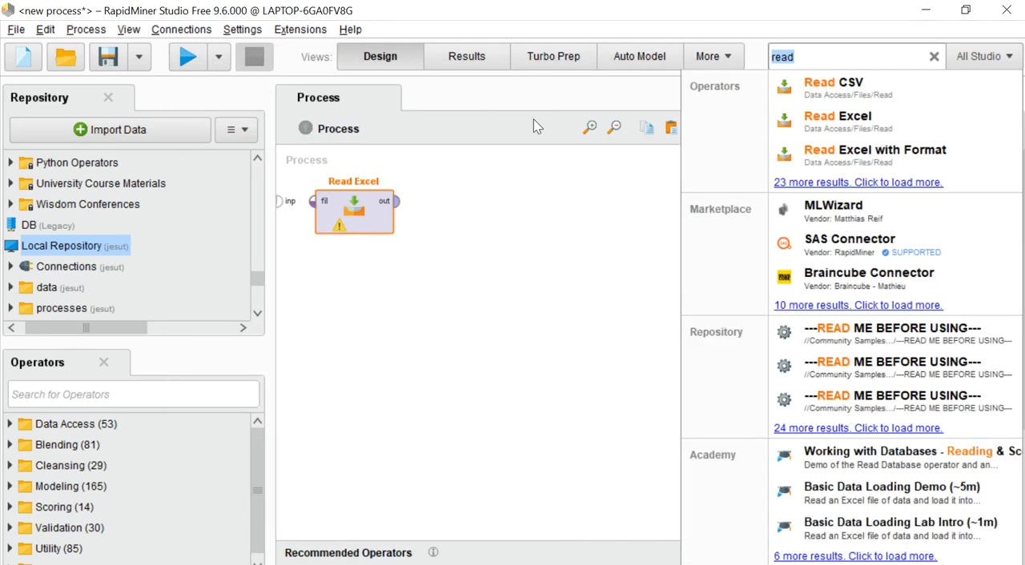
click(352, 218)
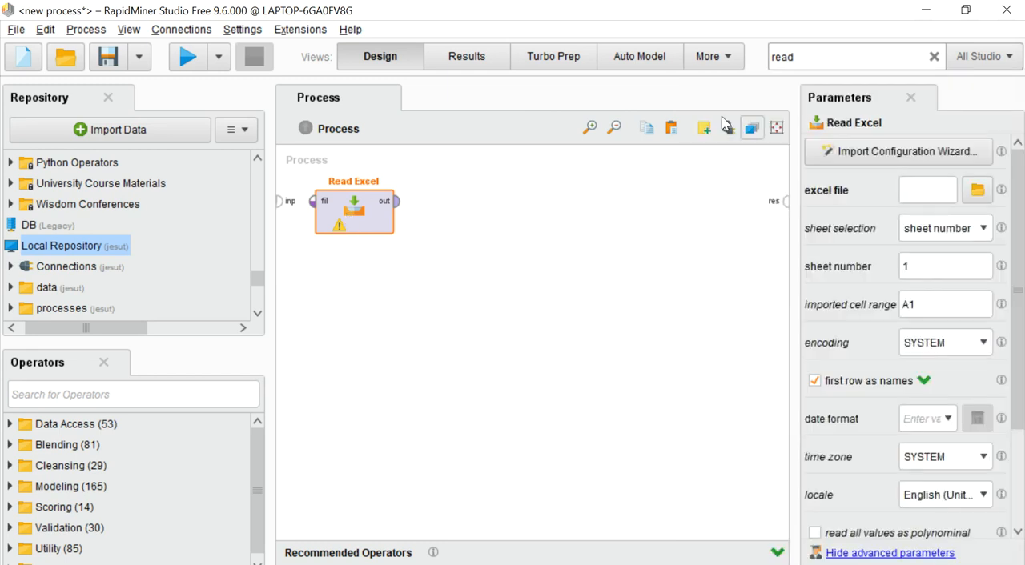
Load Iris.xls from the Bureau folder into Read Excel with the import configuration wizard, using cells A:F of the Data sheet
click(854, 155)
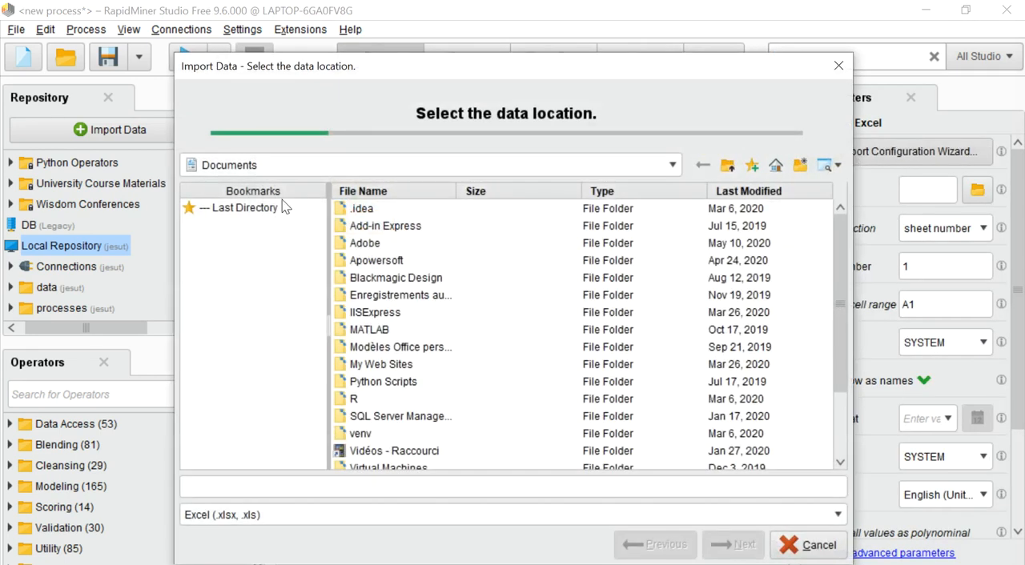
click(240, 167)
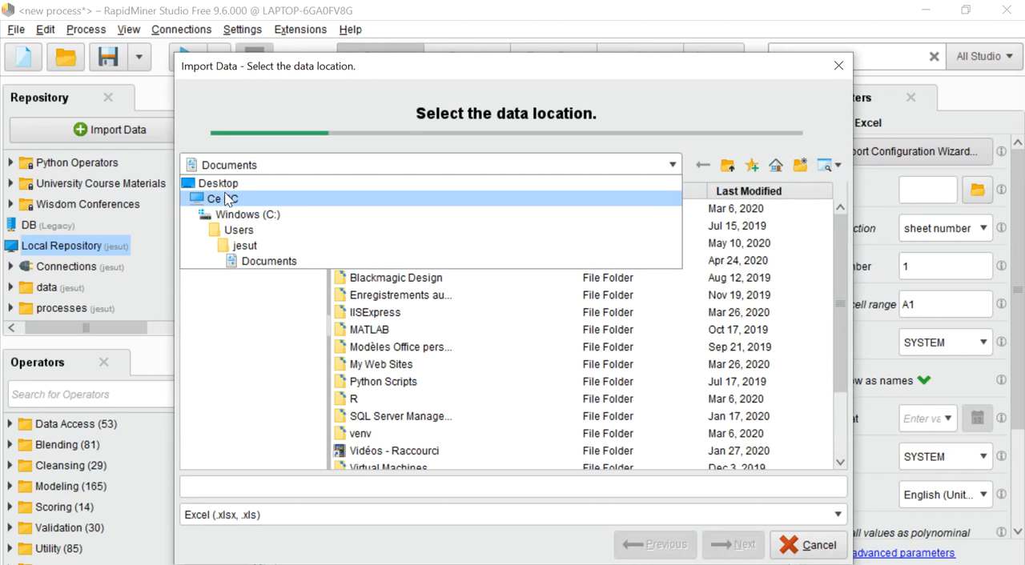
click(228, 198)
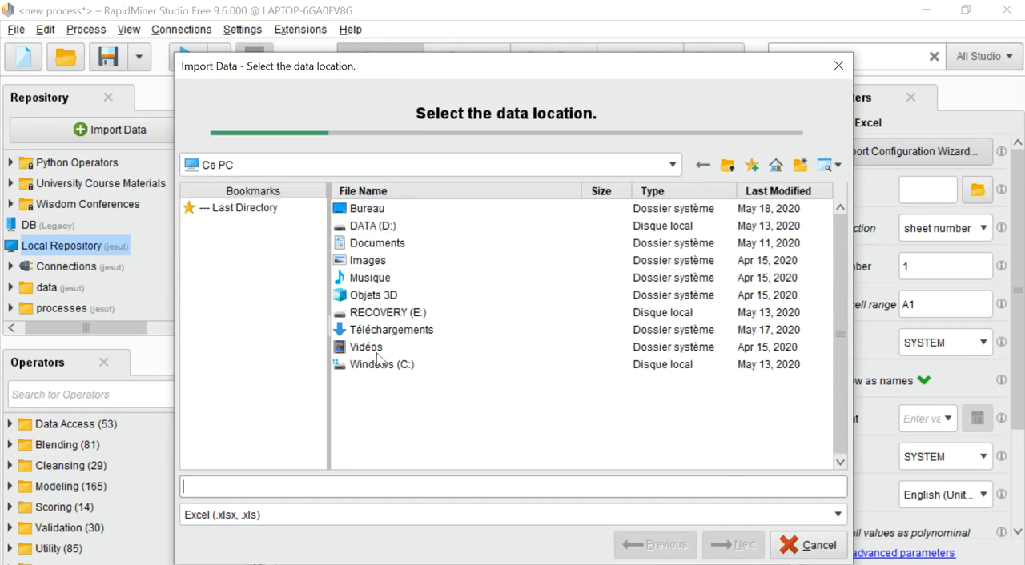
double_click(370, 209)
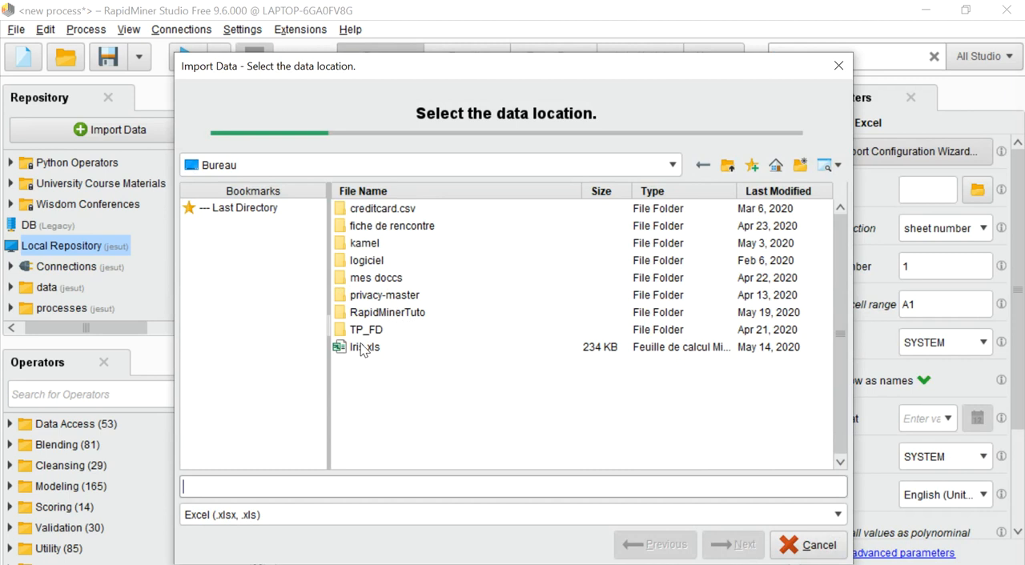
click(365, 349)
click(732, 547)
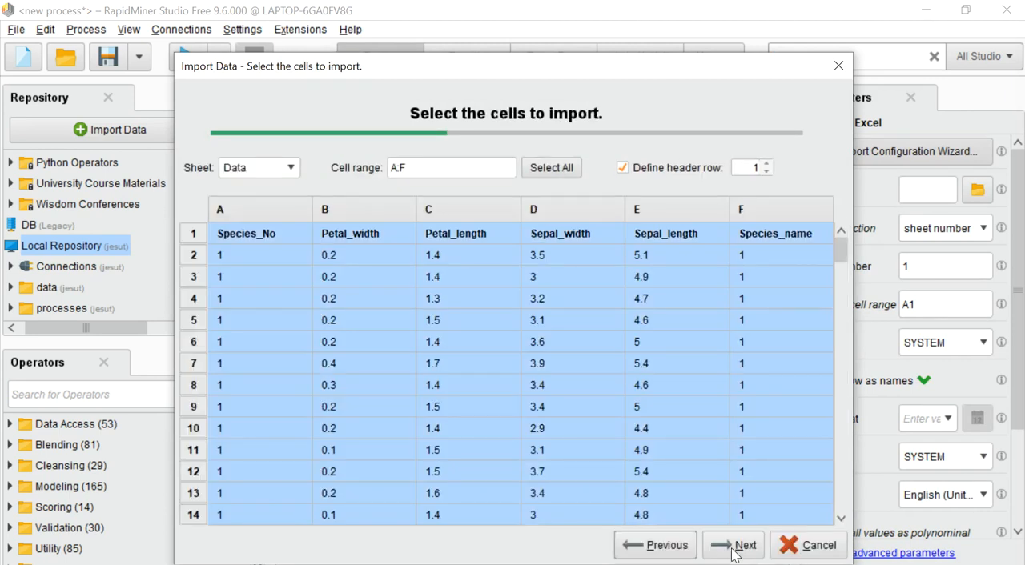
click(732, 547)
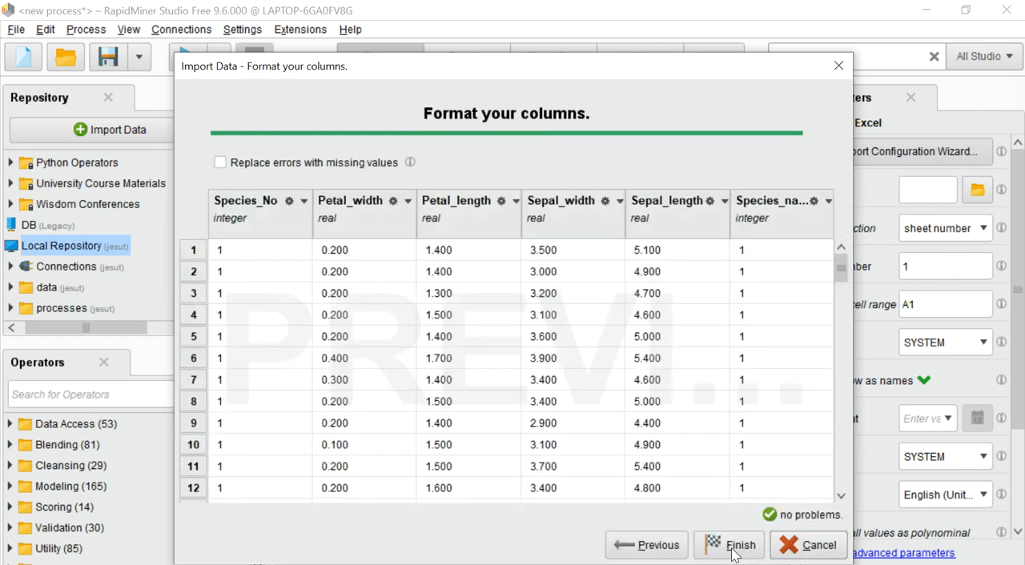
click(734, 551)
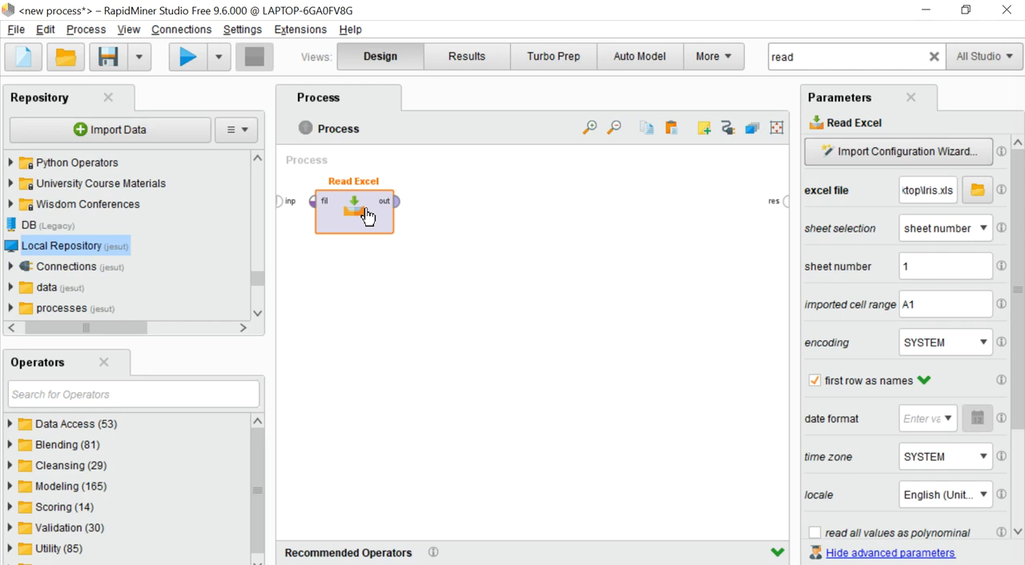
Search for "select", add a Select Attributes operator below Read Excel and connect the Read Excel output to its example input
click(798, 63)
key(BackSpace)
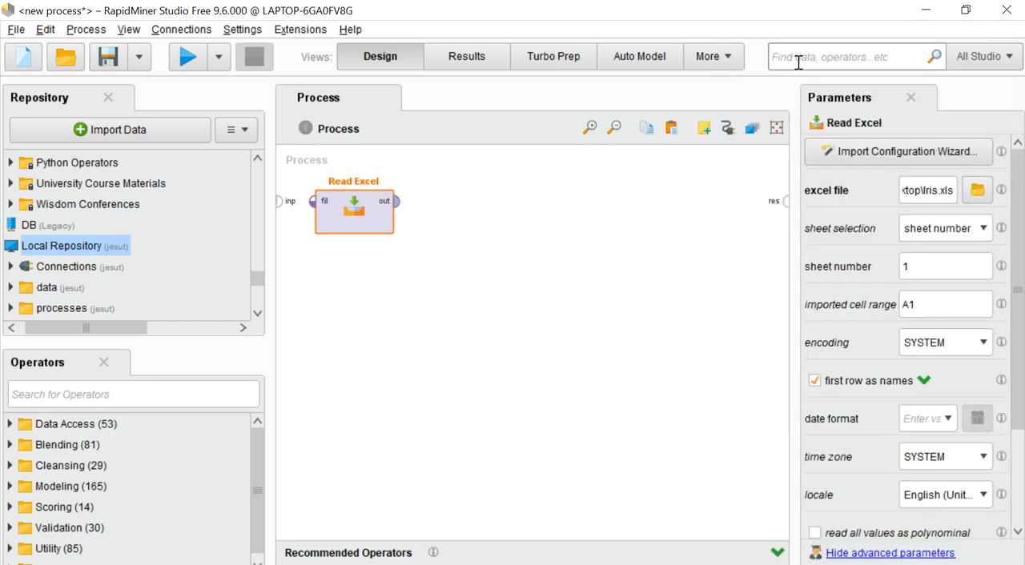
text(a)
key(BackSpace)
text(select)
drag(820, 124, 343, 316)
drag(396, 201, 301, 289)
drag(396, 207, 314, 290)
Set Select Attributes to filter the single attribute Species_No with the selection inverted
click(334, 301)
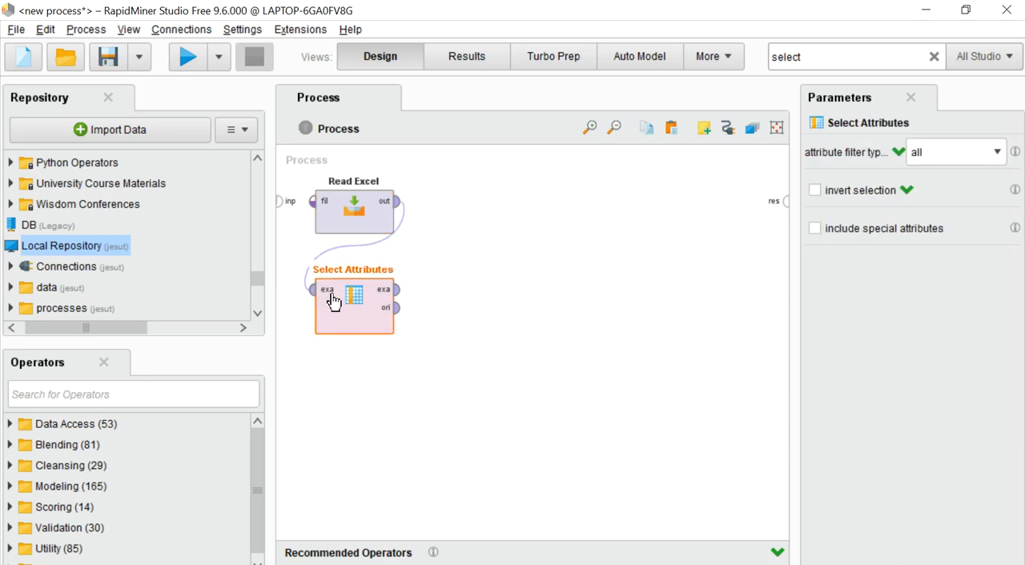
click(979, 151)
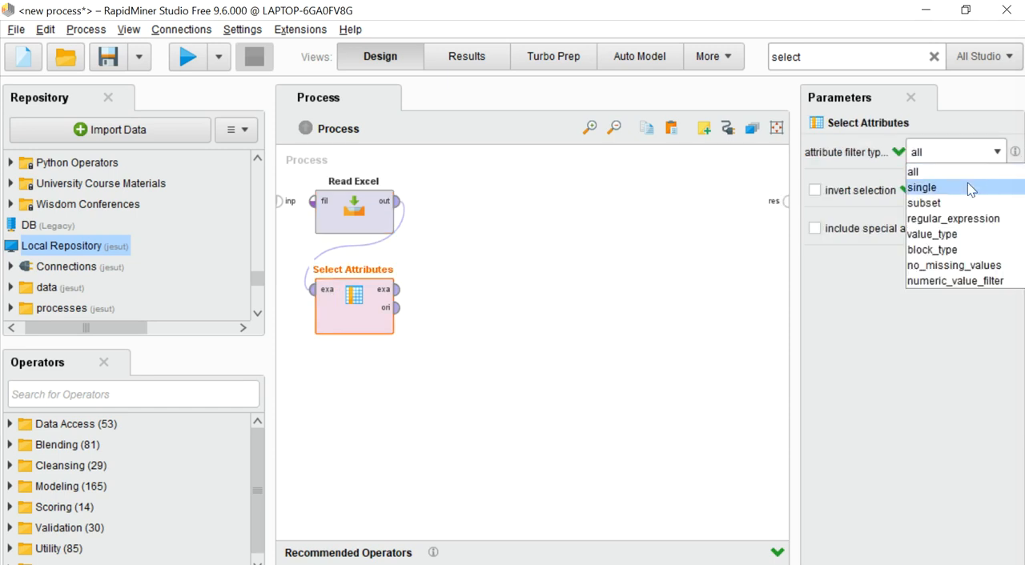
click(944, 188)
click(996, 190)
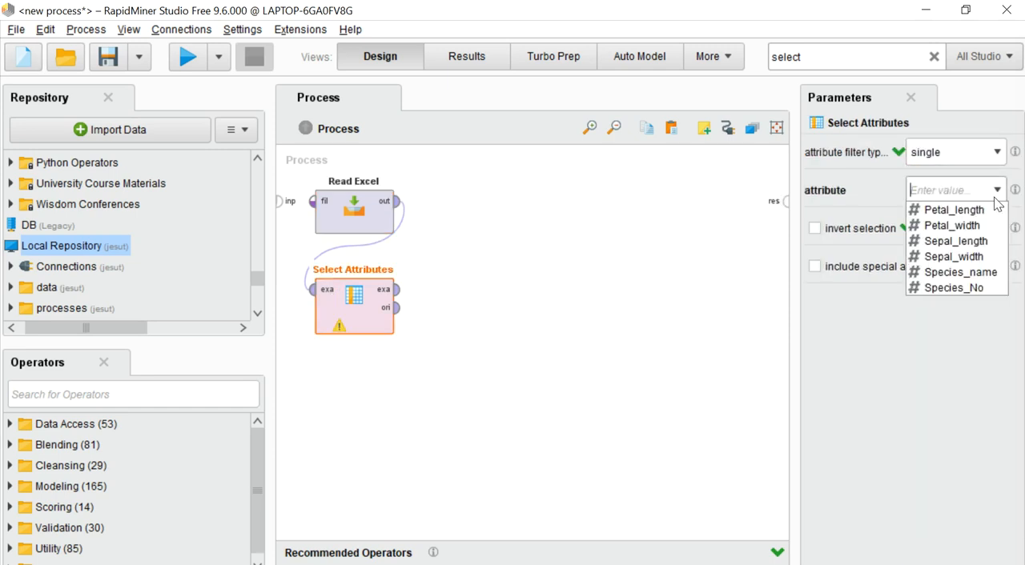
click(945, 287)
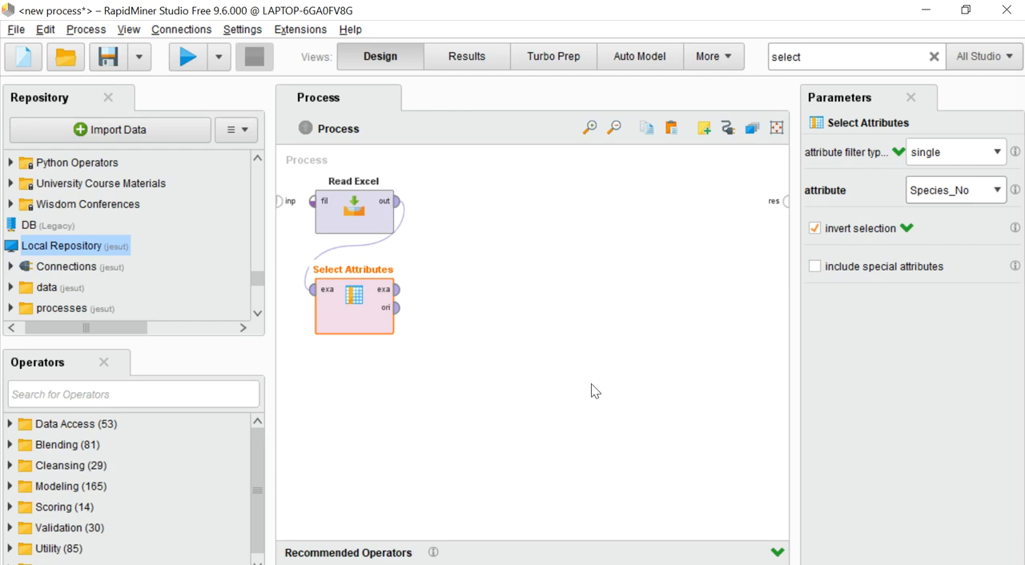
Search for "numer", add a Numerical to Binominal operator below Select Attributes and connect the example output of Select Attributes to it
click(819, 53)
key(BackSpace)
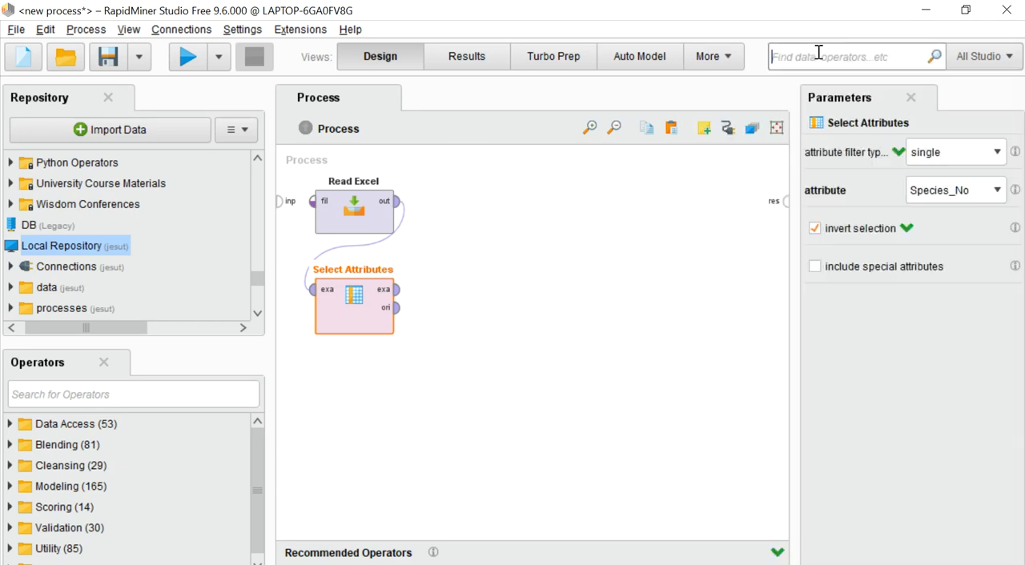
text(n)
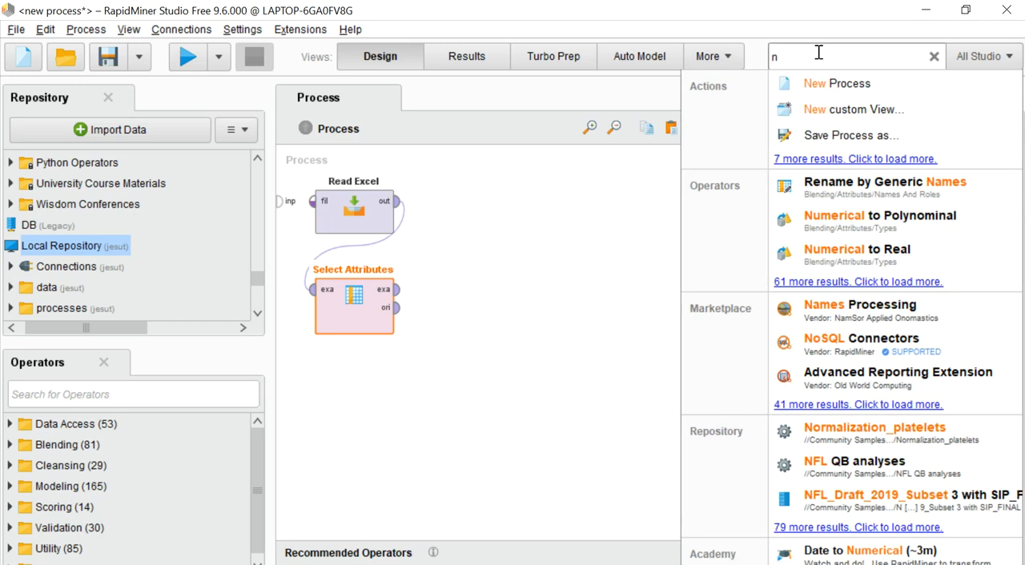
text(umer)
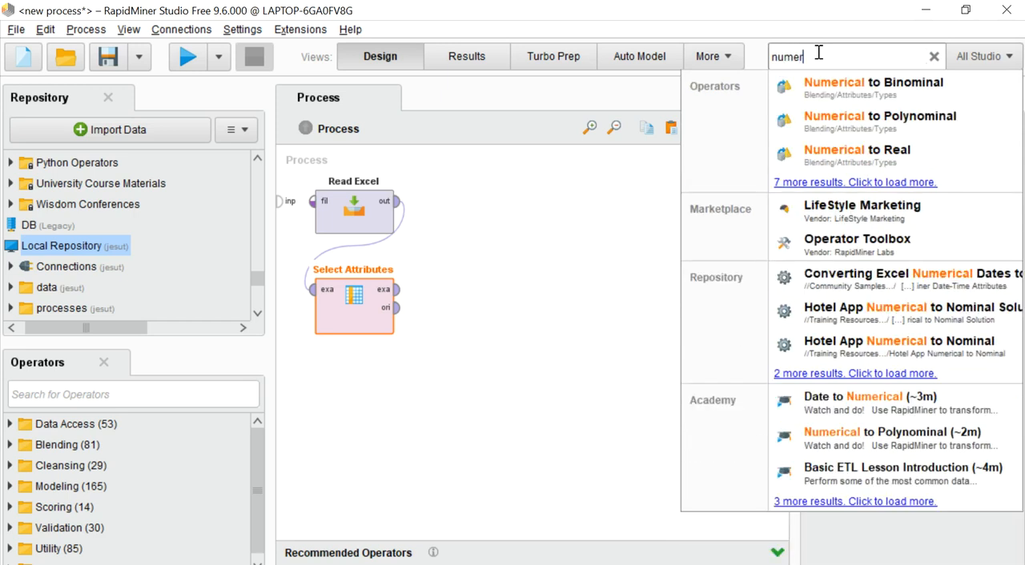
drag(838, 94, 348, 406)
drag(396, 290, 313, 382)
Limit Numerical to Binominal to the single attribute Species_name
click(364, 390)
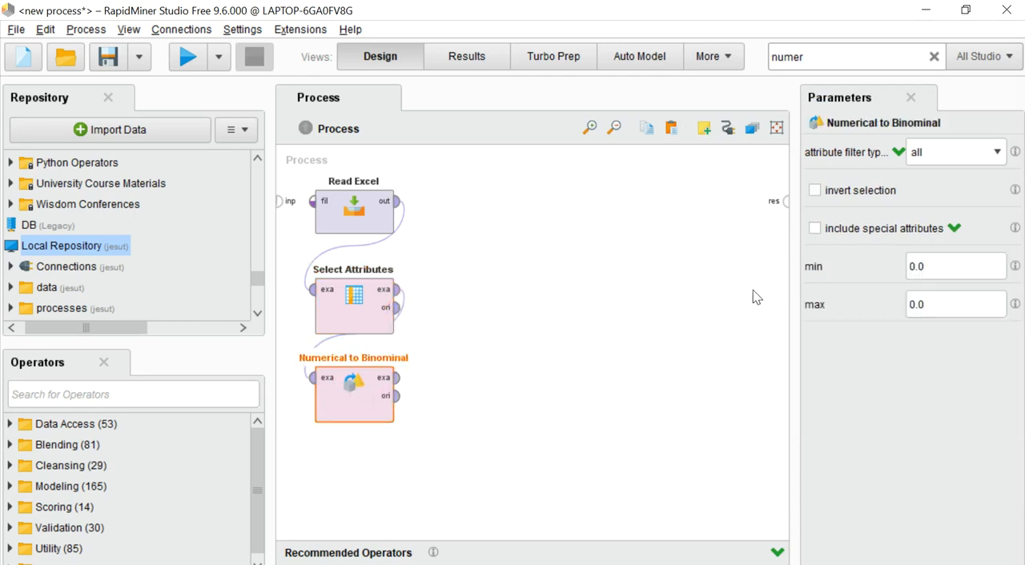
click(997, 152)
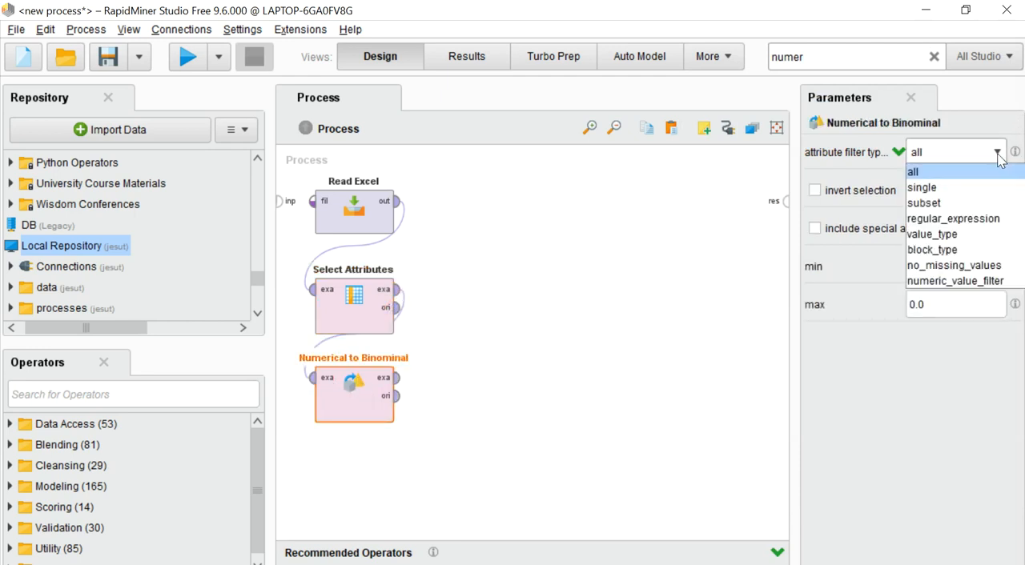
click(938, 189)
click(997, 191)
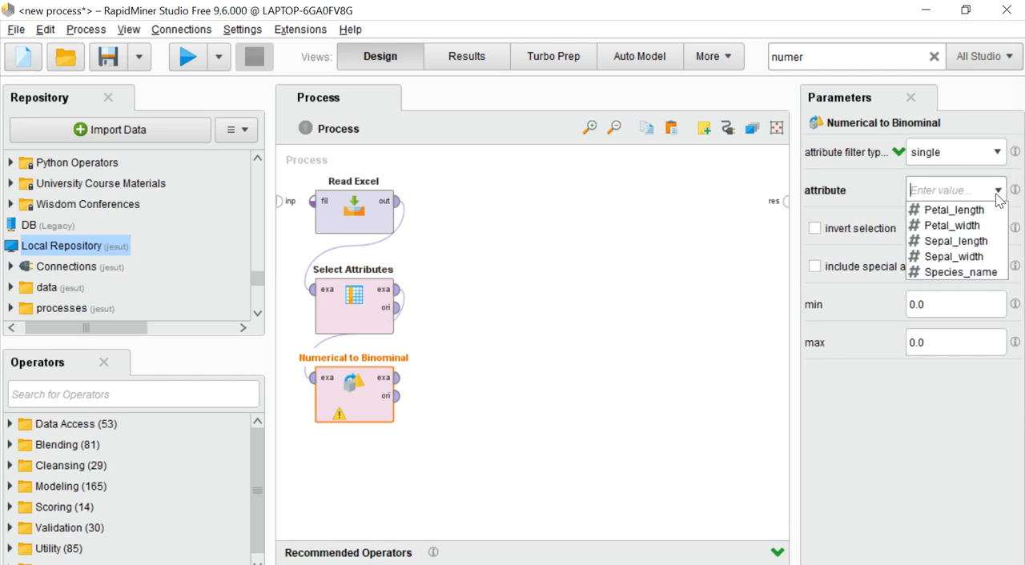
click(960, 272)
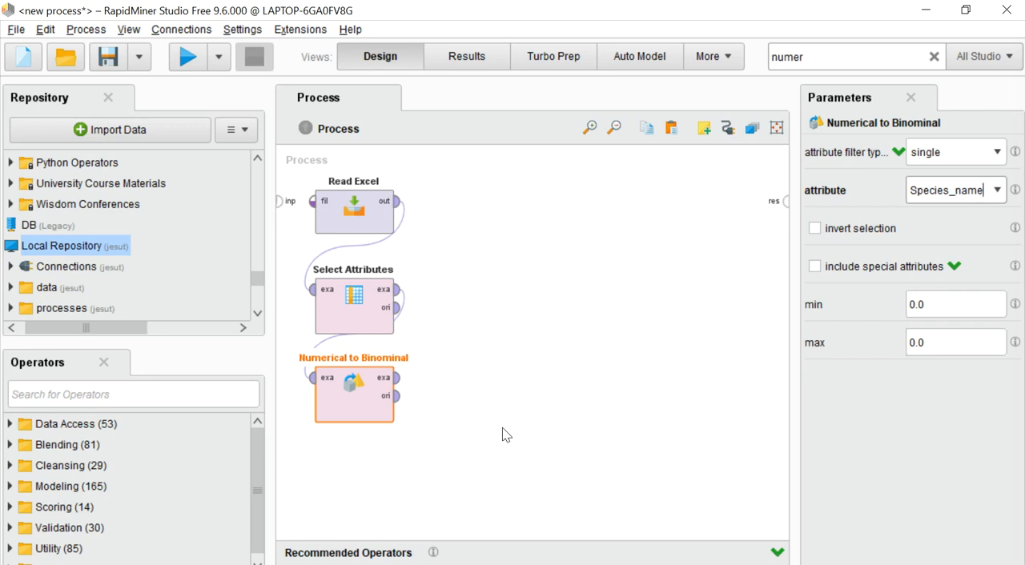
Search for "split", add a Split Data operator below Numerical to Binominal and connect the example output of Numerical to Binominal to it
click(814, 57)
key(BackSpace)
text(split)
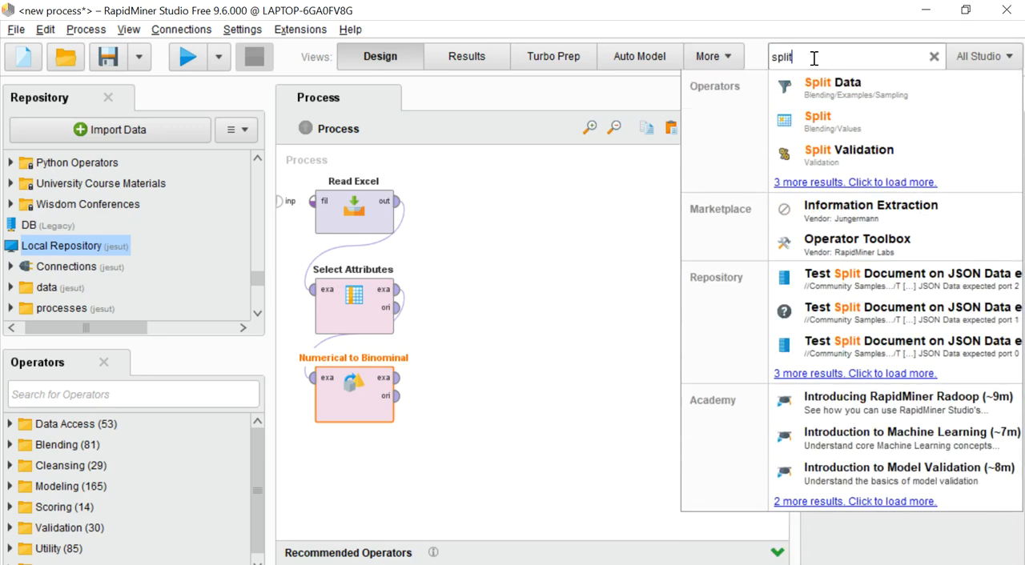
drag(831, 83, 355, 473)
drag(396, 378, 310, 476)
Define two Split Data partitions with ratios 0.75 and 0.25
click(339, 484)
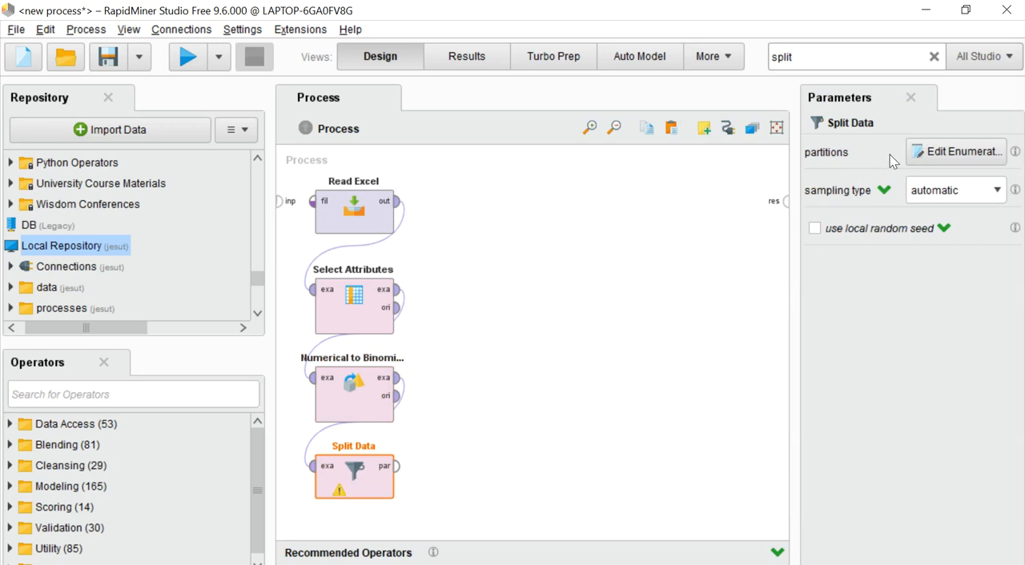
click(929, 153)
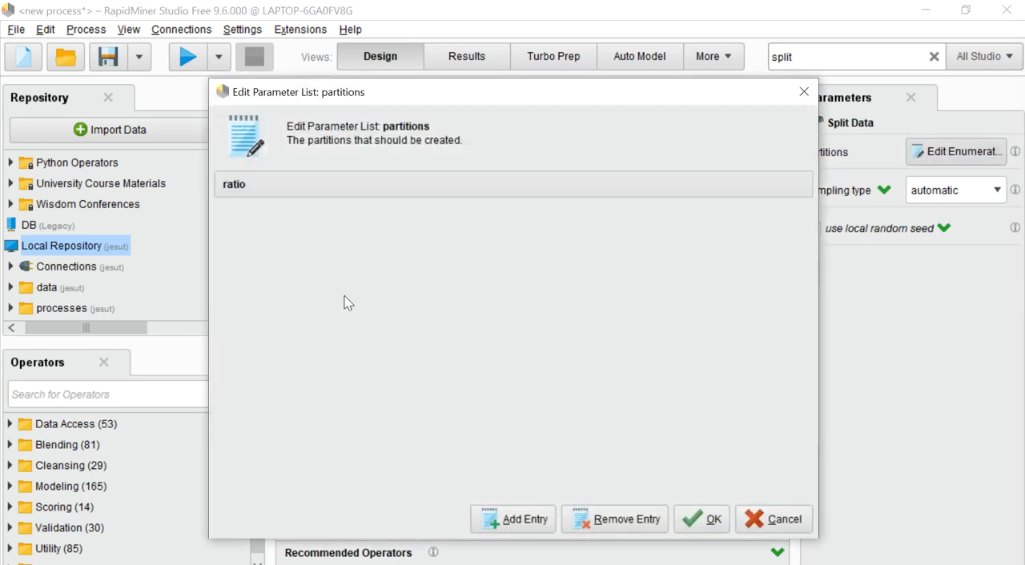
click(511, 517)
text(0.75)
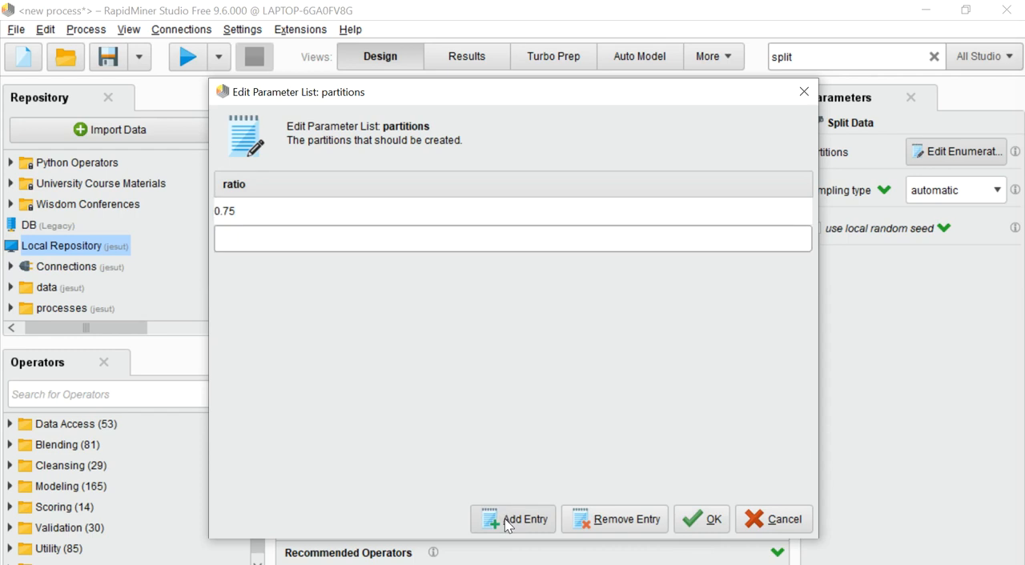
text(0.25)
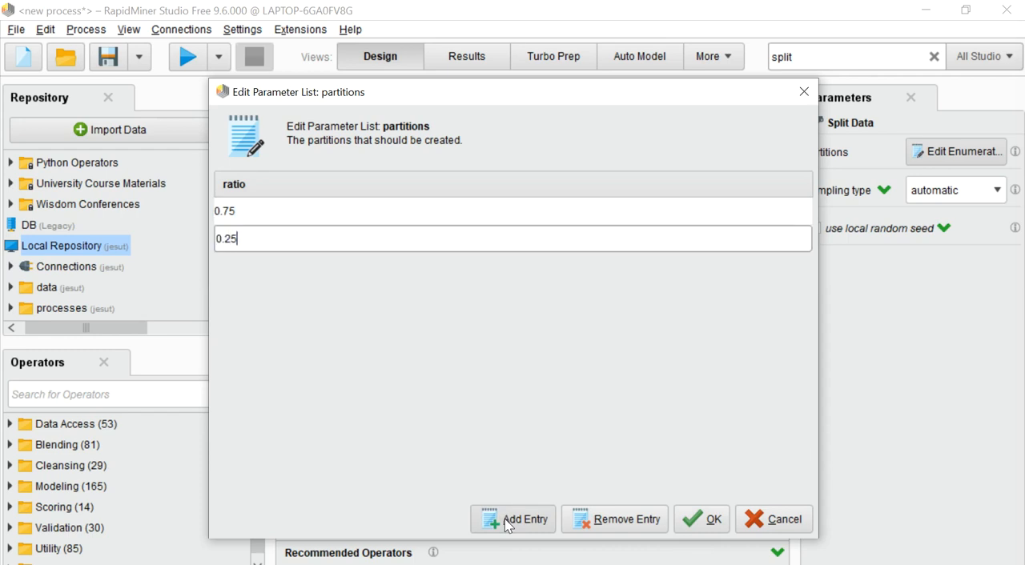
click(690, 520)
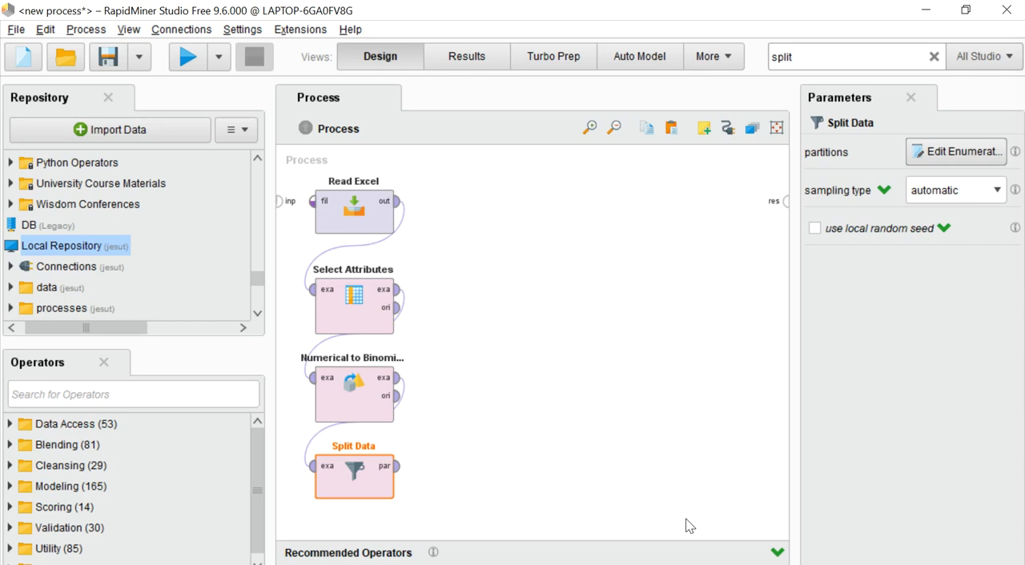
Search for "set", add a Set Role operator beside Numerical to Binominal and connect the first Split Data partition to its example input
click(809, 60)
key(BackSpace)
text(s)
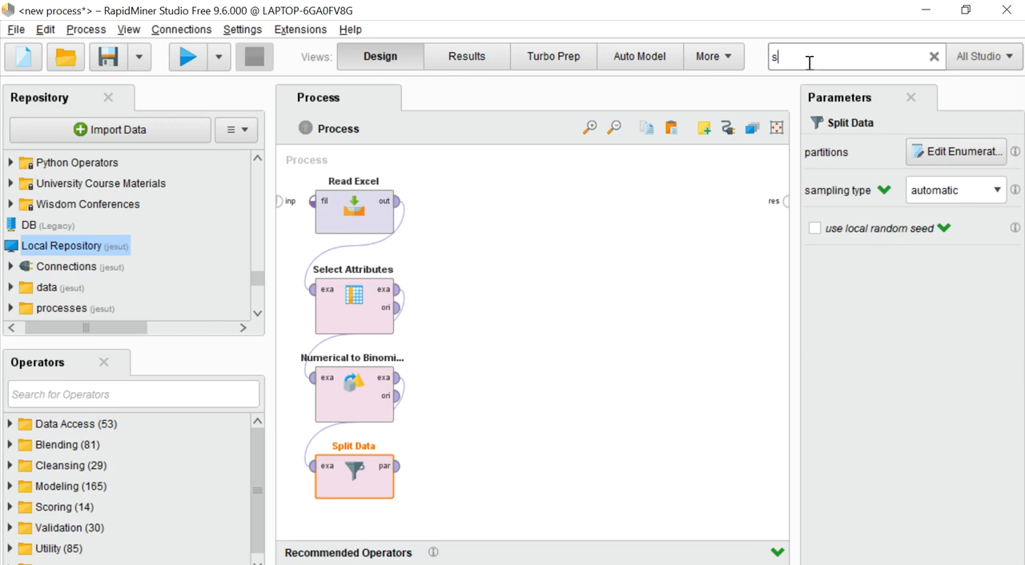
key(BackSpace)
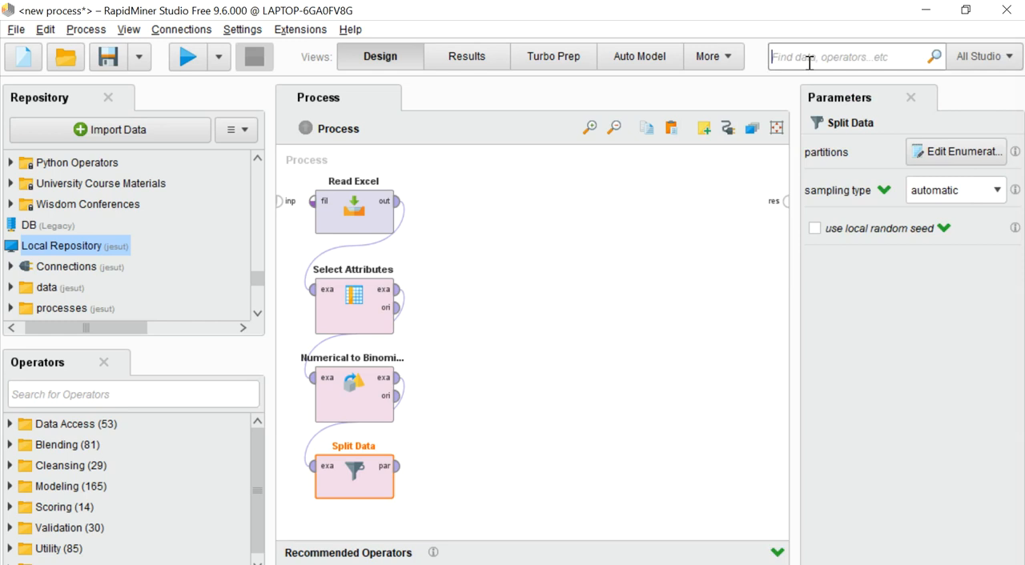
text(sed)
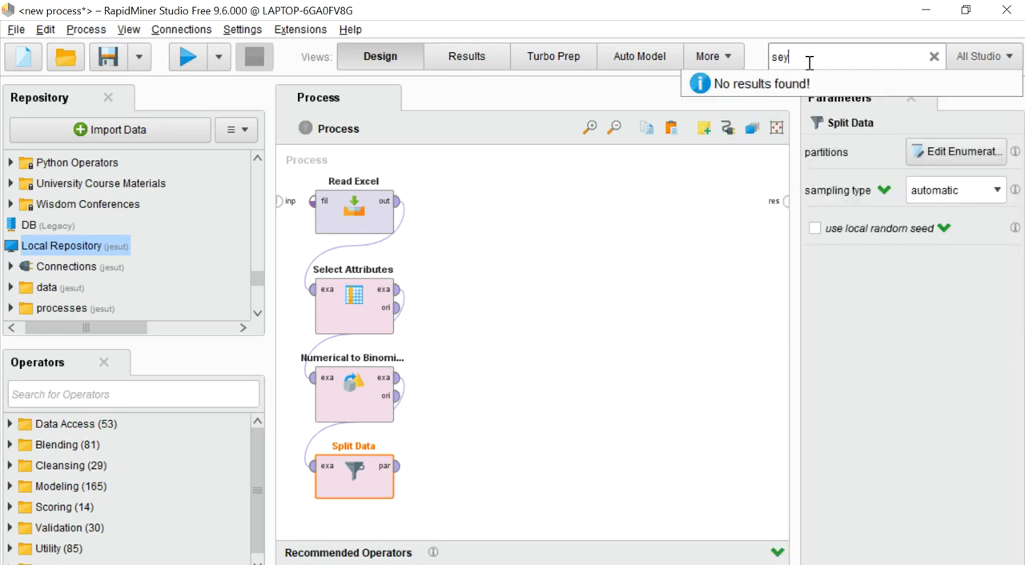
key(BackSpace)
text(t)
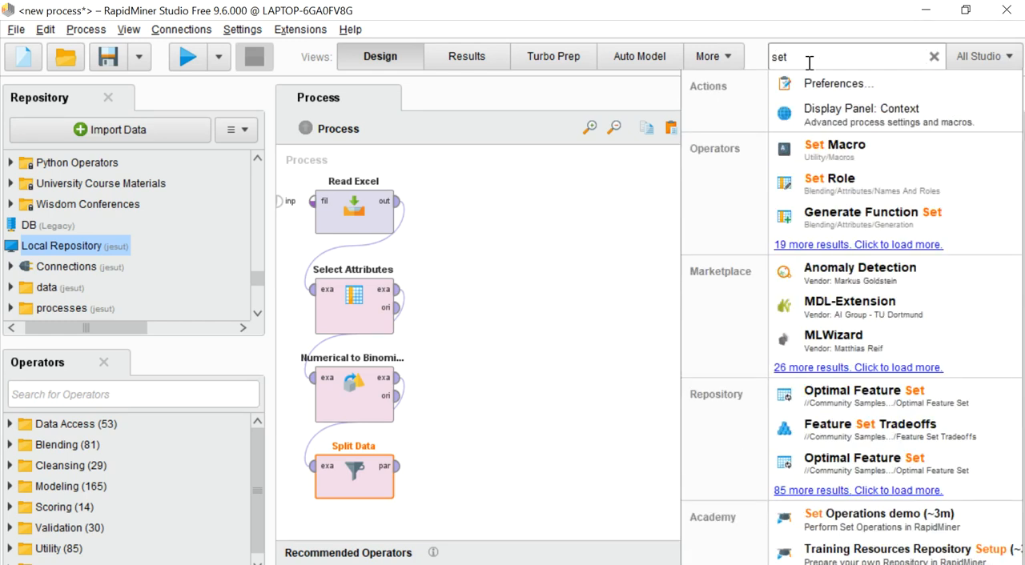
drag(823, 155, 499, 400)
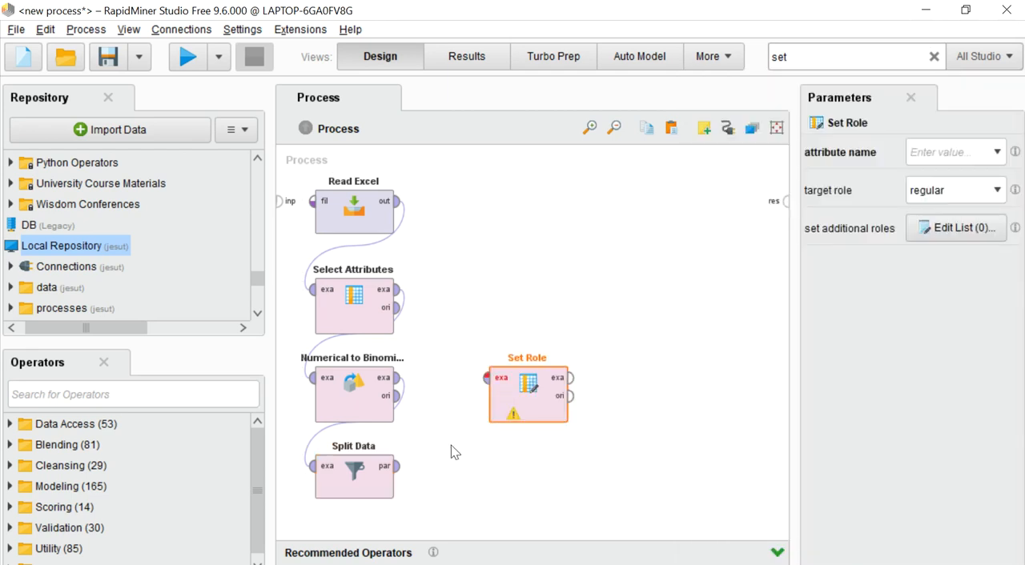
drag(398, 467, 486, 380)
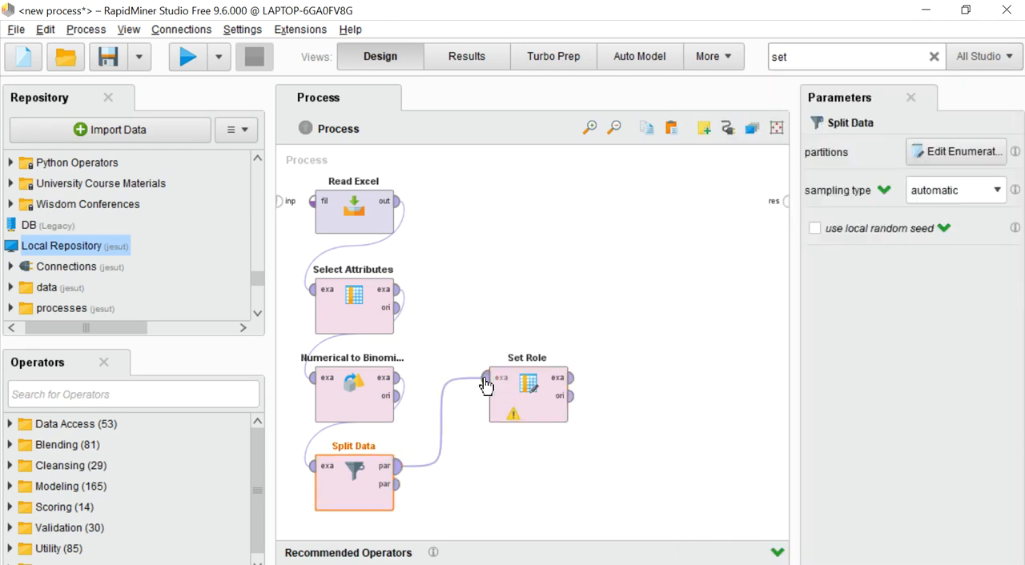
Configure Set Role to give the attribute Species_name the target role label
click(513, 394)
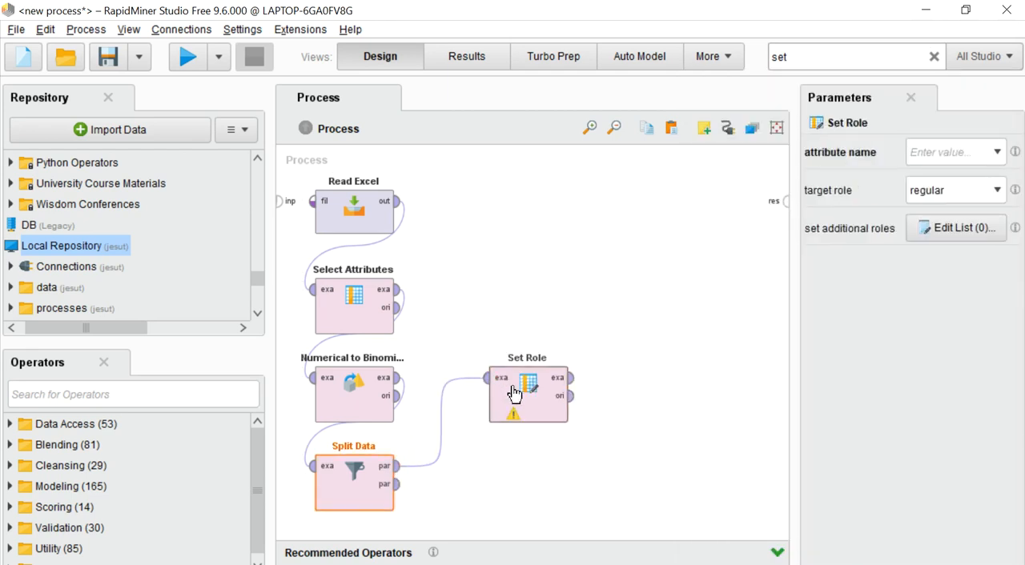
click(998, 154)
click(953, 234)
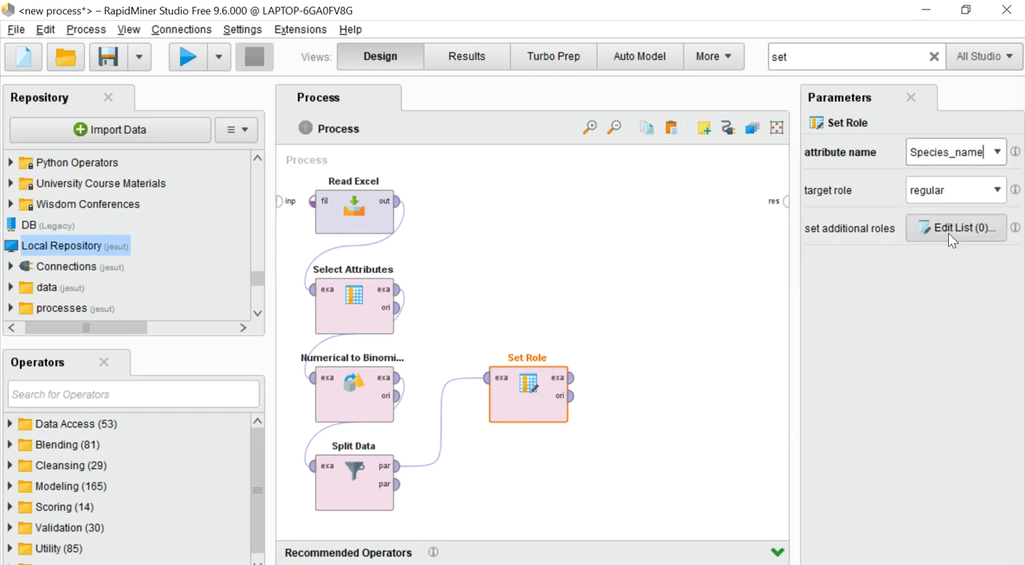
click(996, 192)
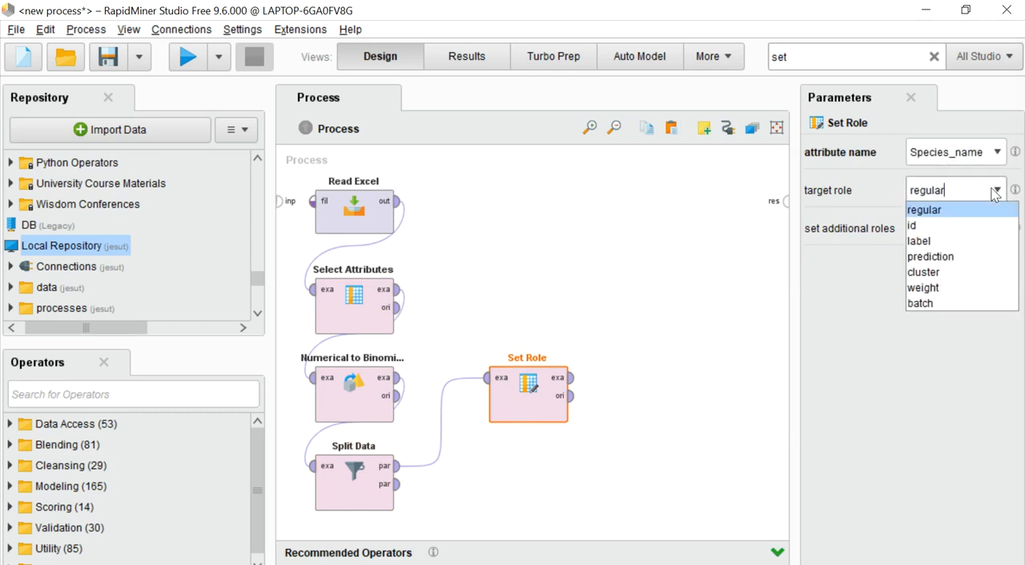
click(926, 243)
click(925, 242)
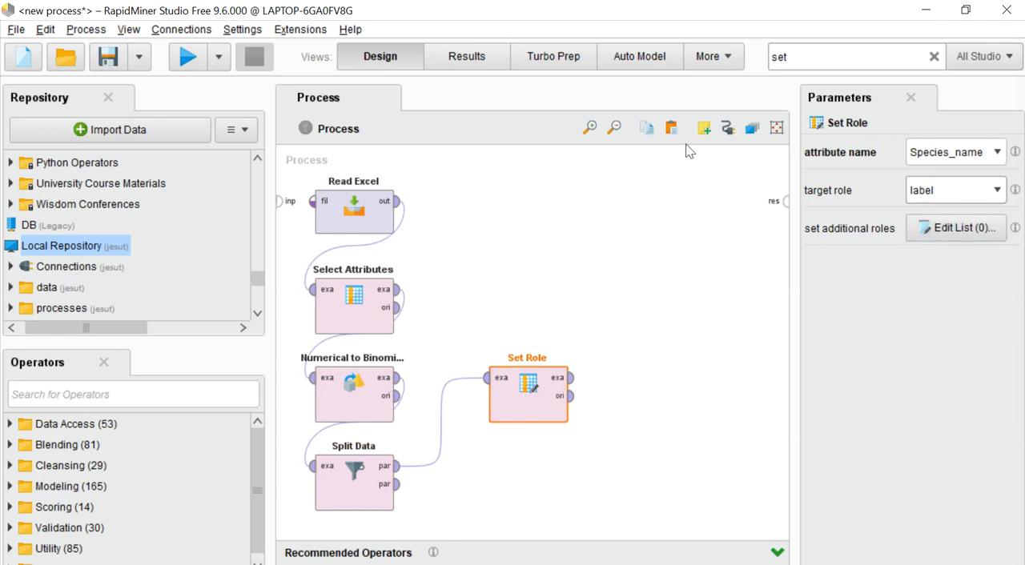
Search for "app", add an Apply Model operator below Set Role and connect the second Split Data partition to its unlabelled input
click(830, 61)
key(BackSpace)
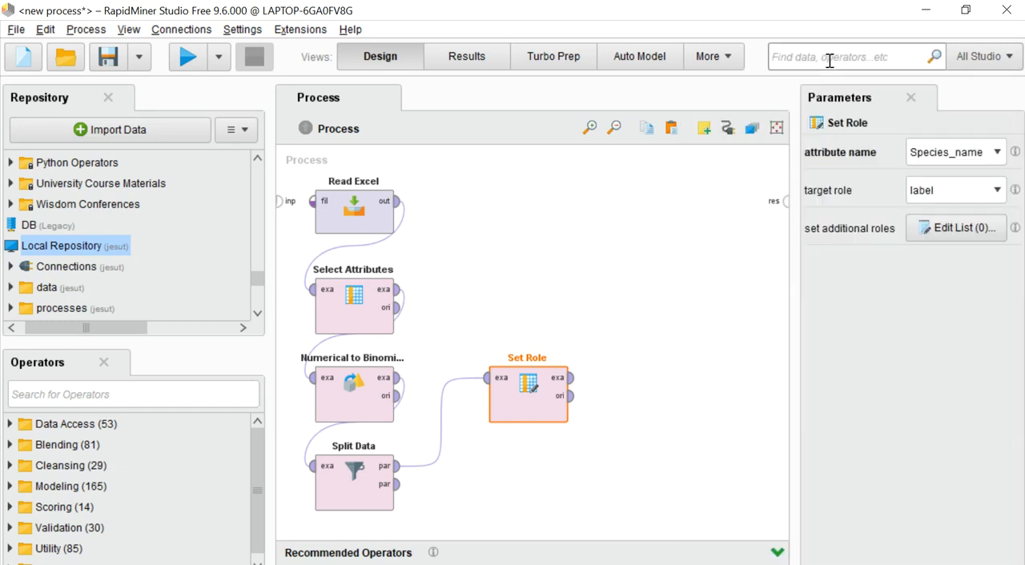
text(app)
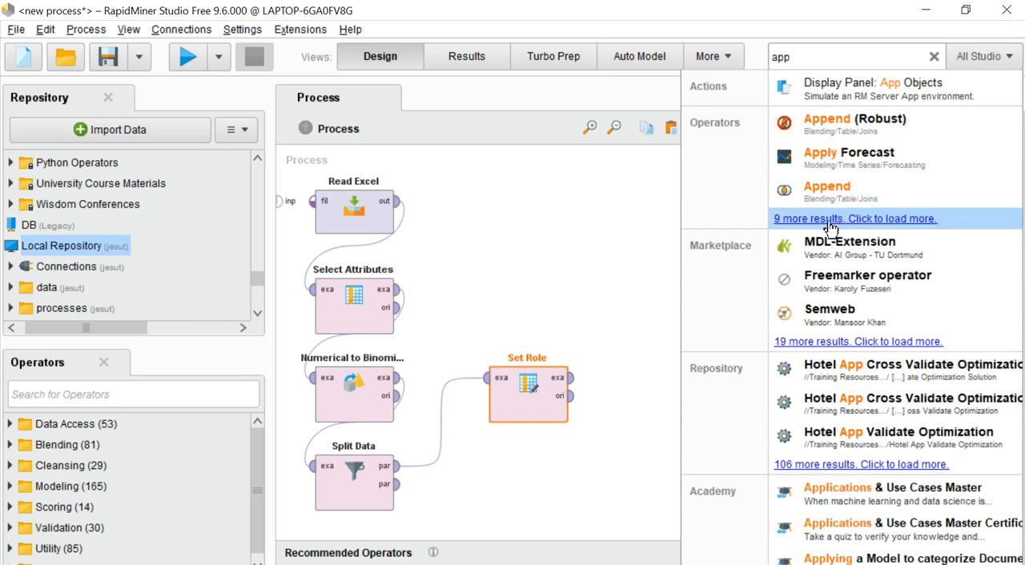
click(788, 228)
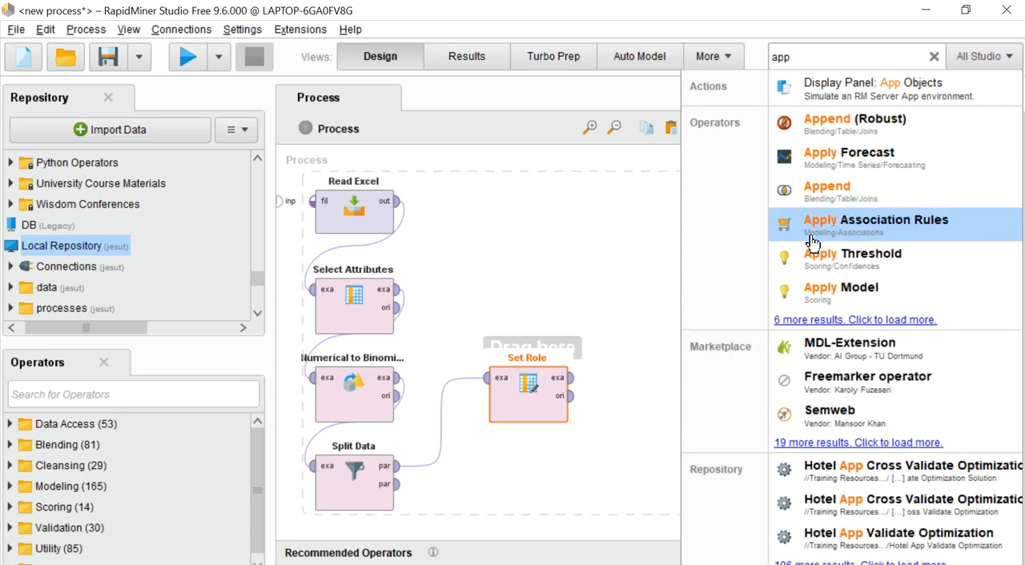
drag(836, 298, 553, 474)
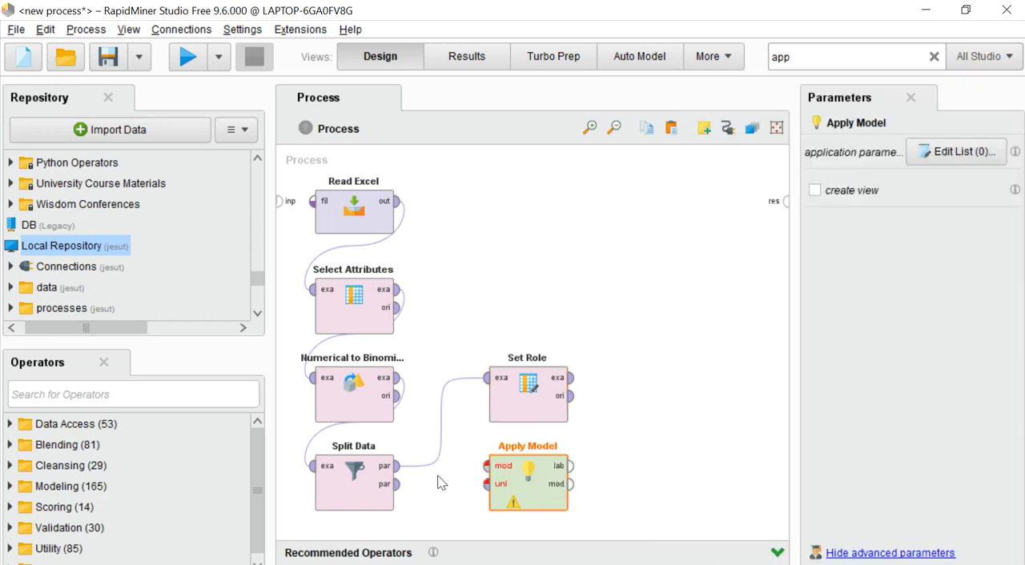
click(395, 486)
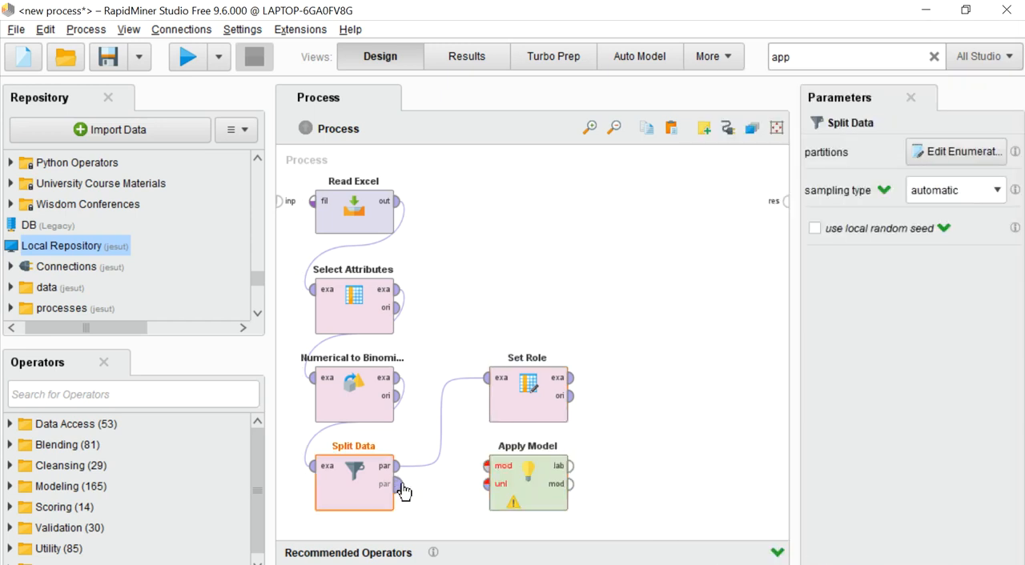
click(487, 484)
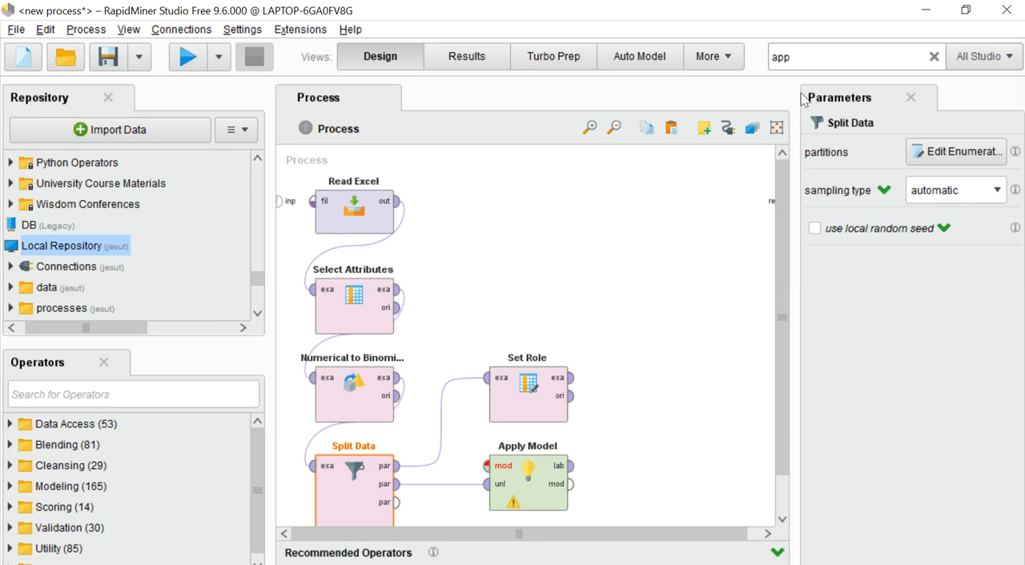
Search for "neu" and add a Neural Net operator beside Set Role
click(803, 58)
key(BackSpace)
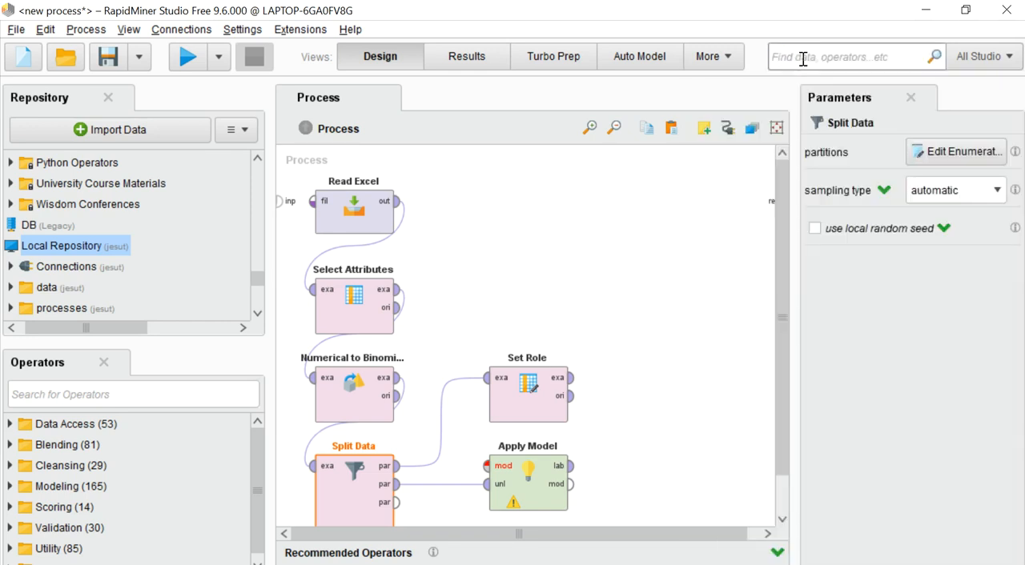
text(ne)
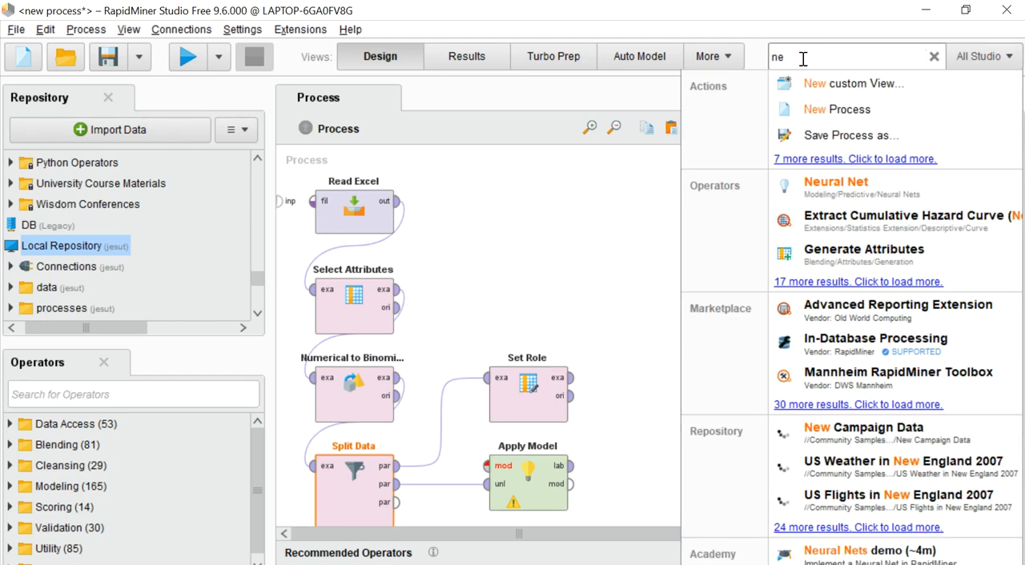
text(u)
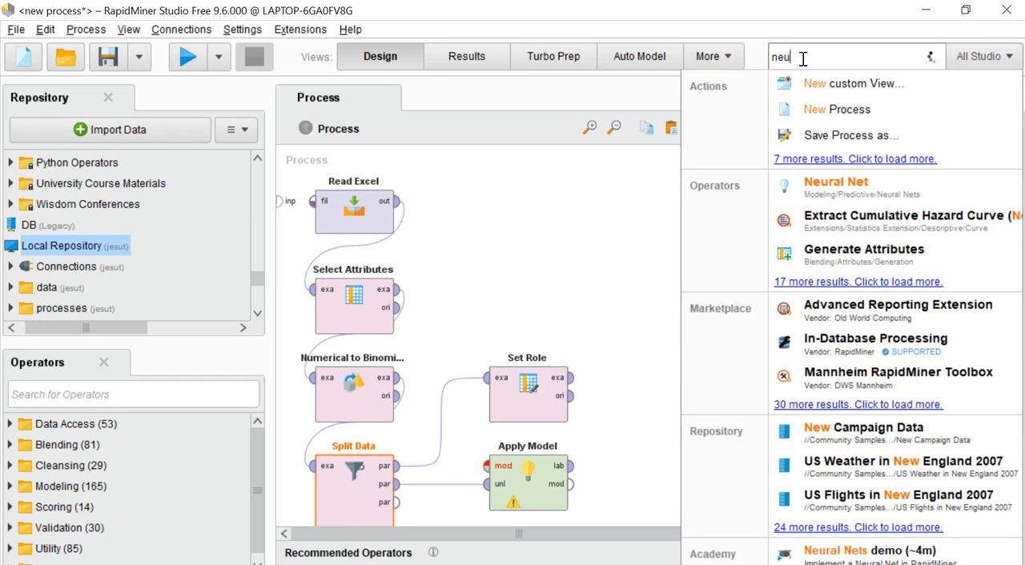
drag(852, 85, 632, 388)
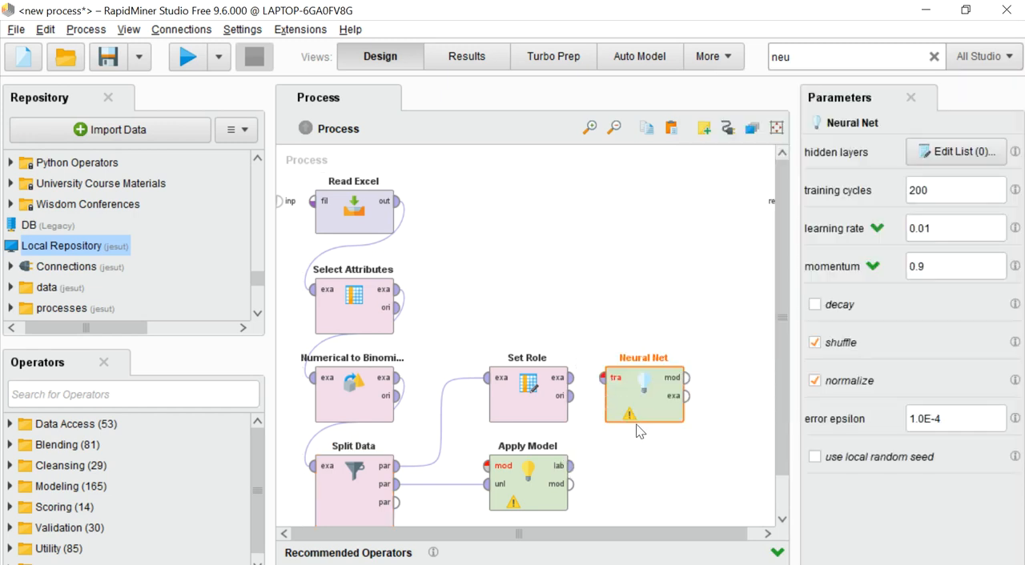
Connect Set Role's example output to the Neural Net training input, and the Neural Net model output to Apply Model's model input
click(571, 377)
click(601, 383)
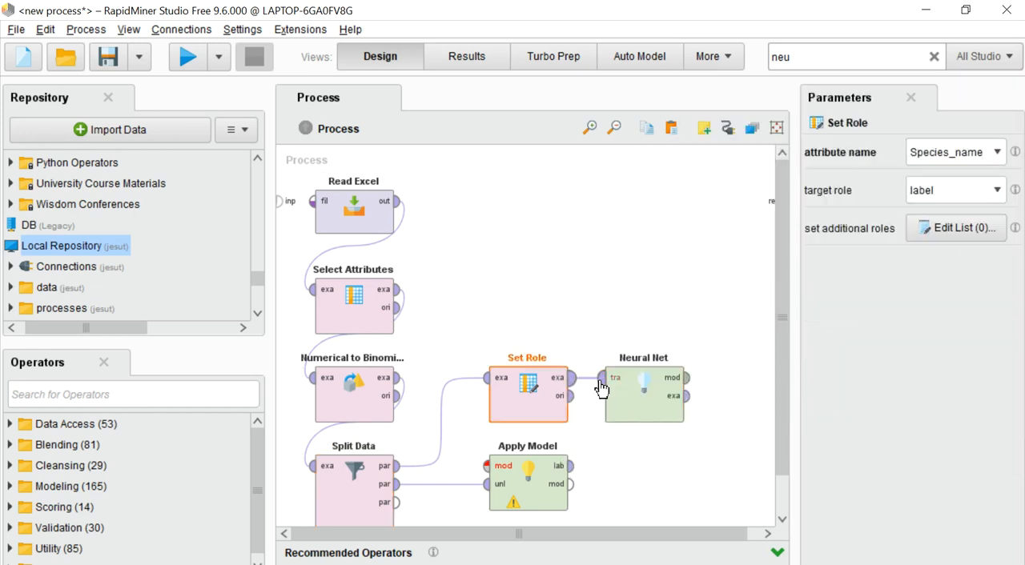
click(687, 382)
click(487, 466)
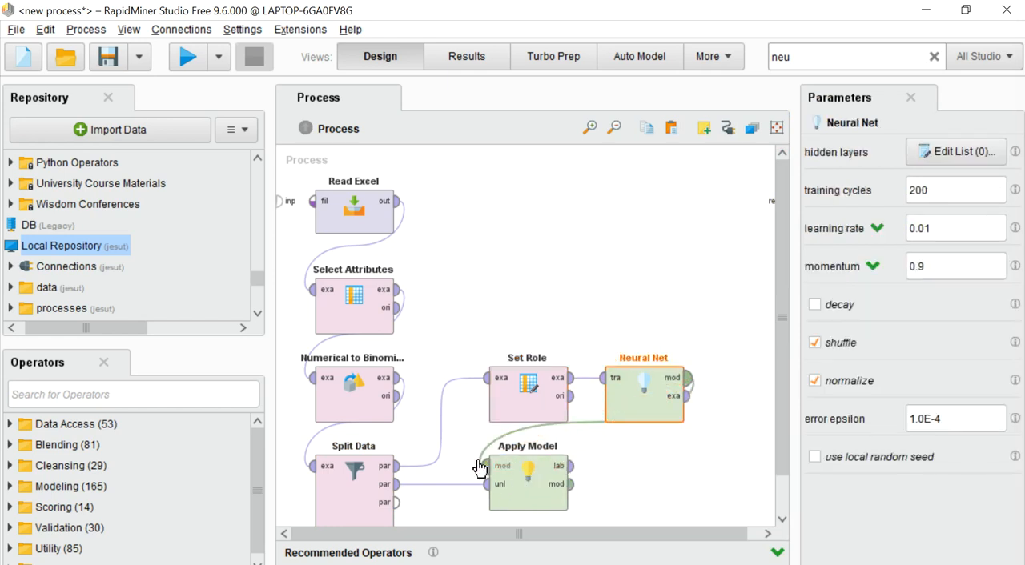
Search for "per" and add a Performance operator beside Apply Model
click(758, 533)
double_click(806, 57)
key(BackSpace)
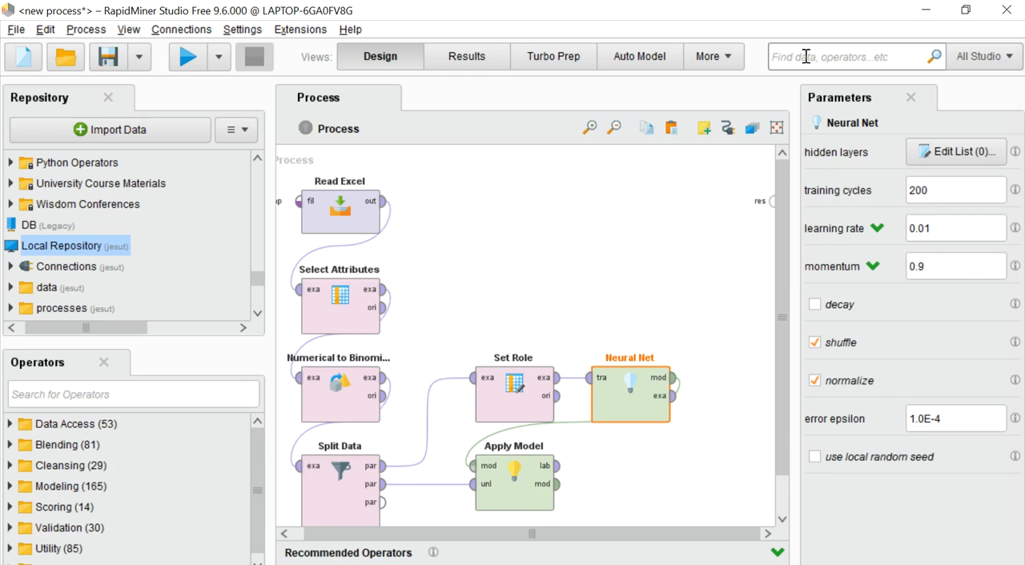
text(per)
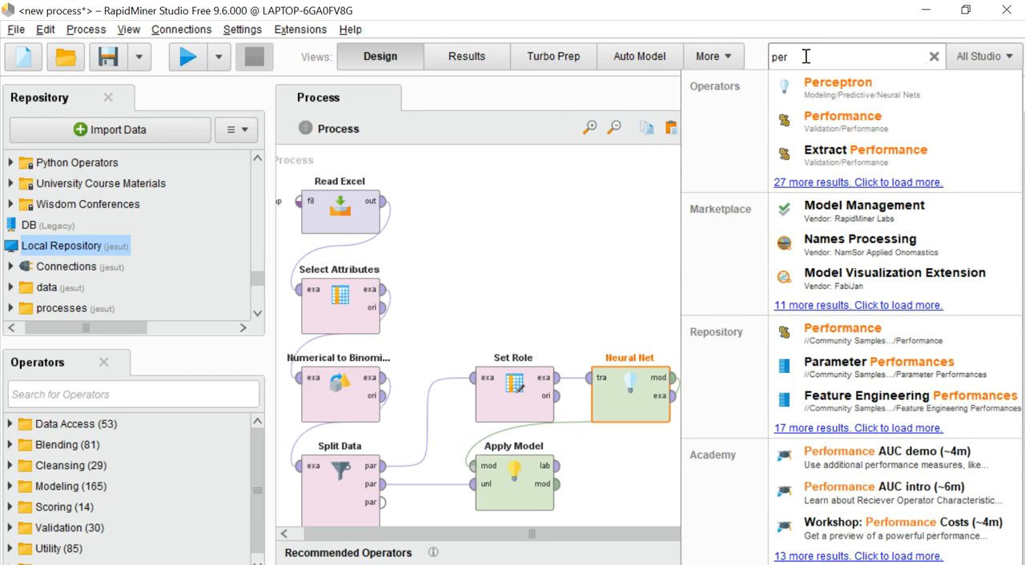
drag(839, 128, 716, 465)
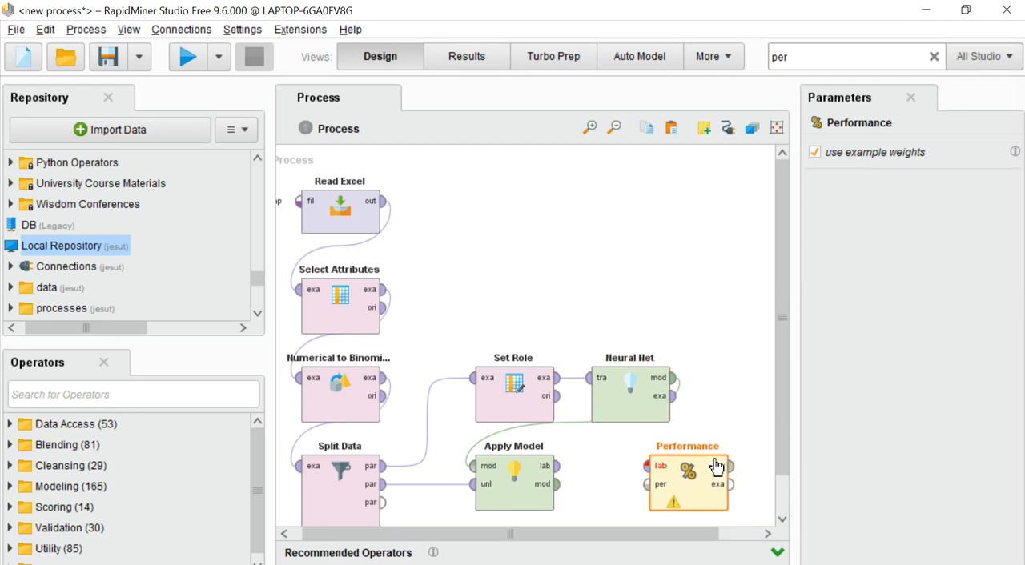
Connect Apply Model's labelled output to Performance, and Performance's per output to the process result port
drag(560, 474, 647, 466)
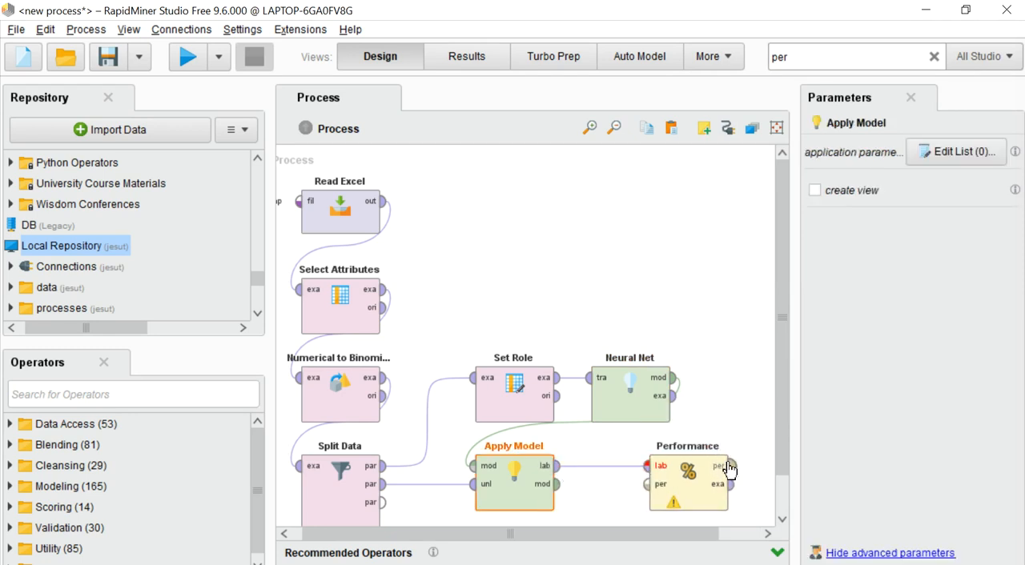
drag(704, 539, 746, 538)
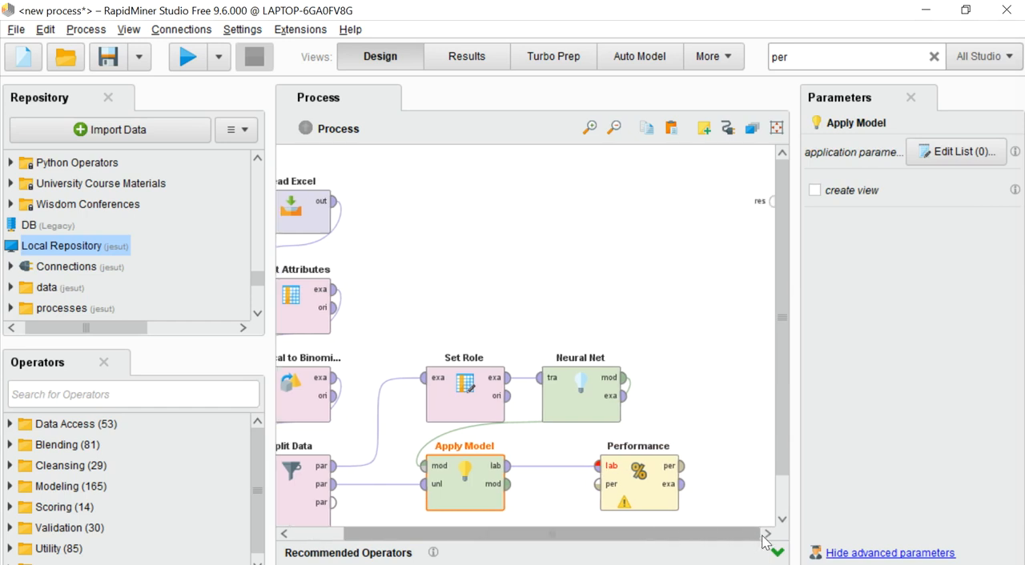
drag(683, 468, 770, 202)
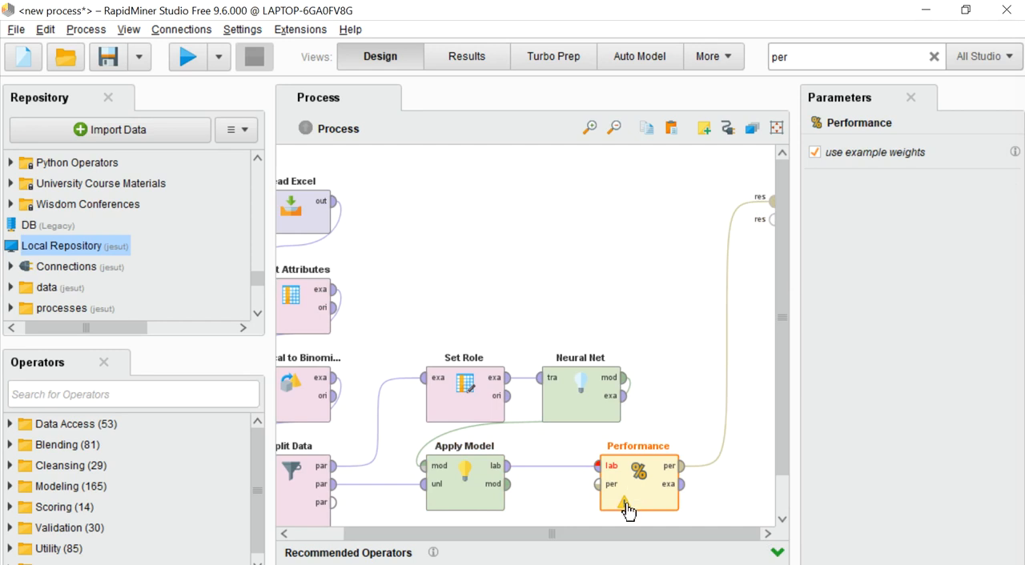
Use Performance's suggested fix for the label problem to insert a Set Role for Species_name, and run the process
mouse_move(627, 510)
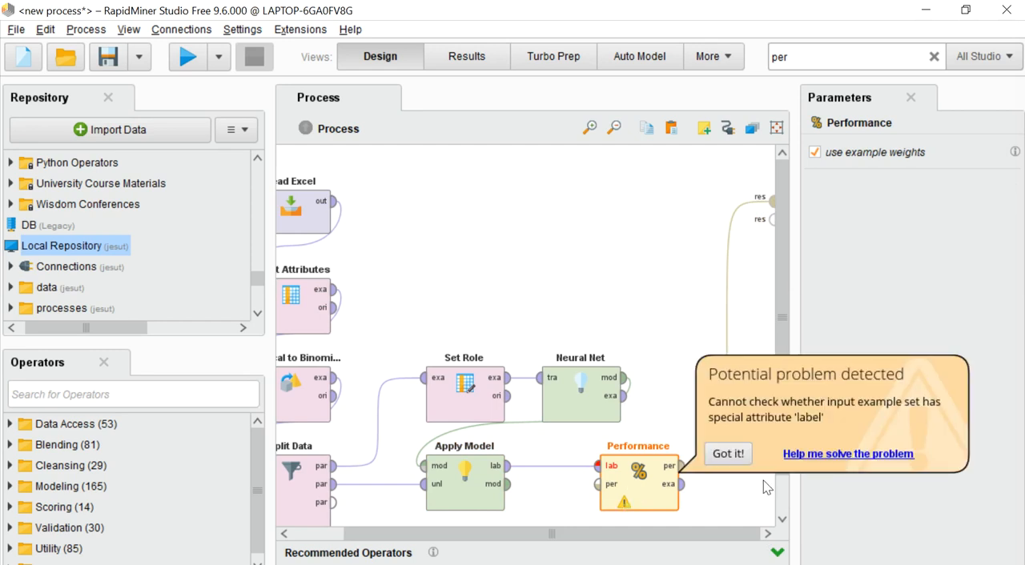
click(796, 455)
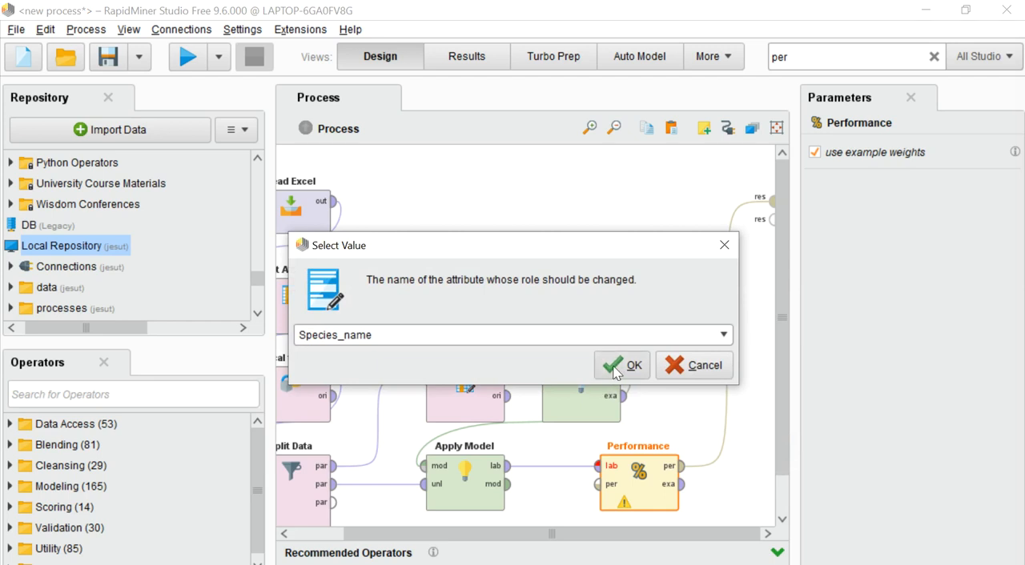
click(620, 366)
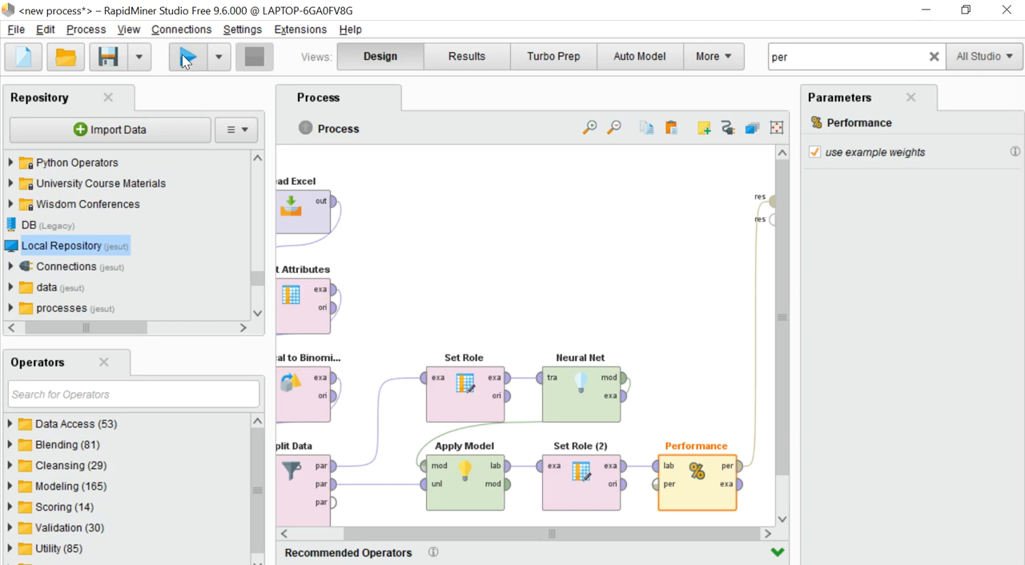
key(F11)
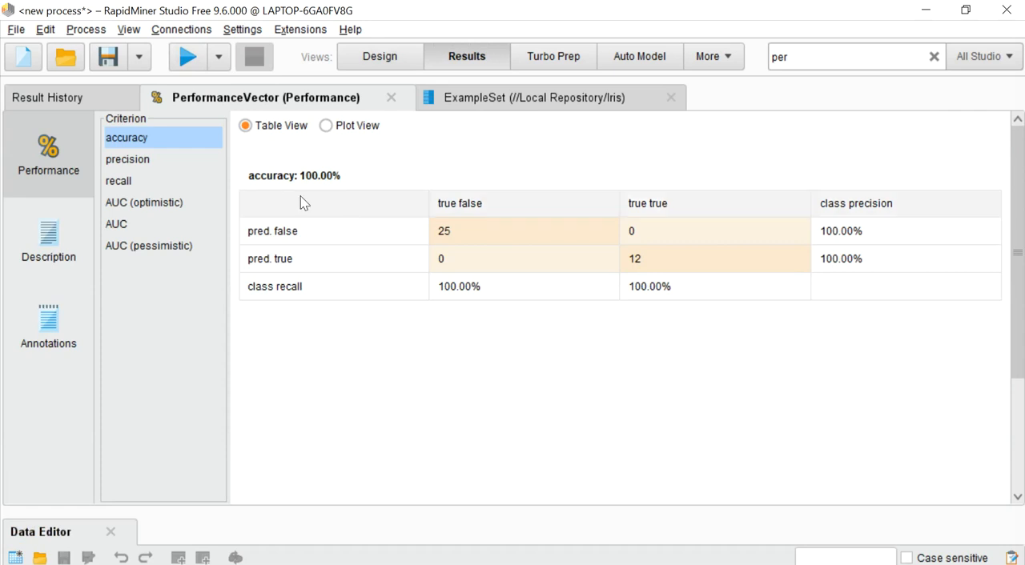
Examine the precision, recall, AUC (optimistic) and AUC criteria in the performance results
click(129, 162)
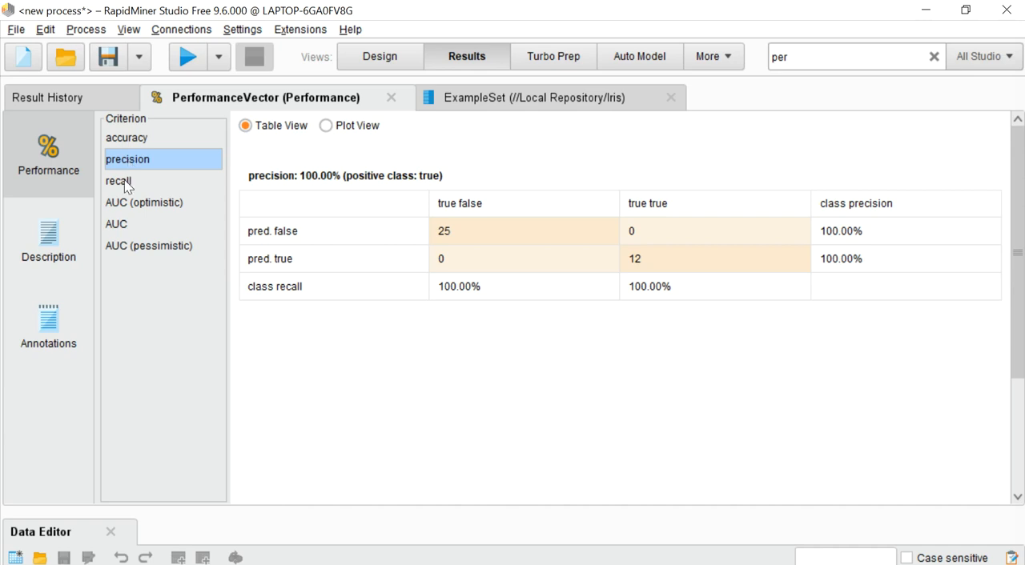
click(124, 180)
click(142, 203)
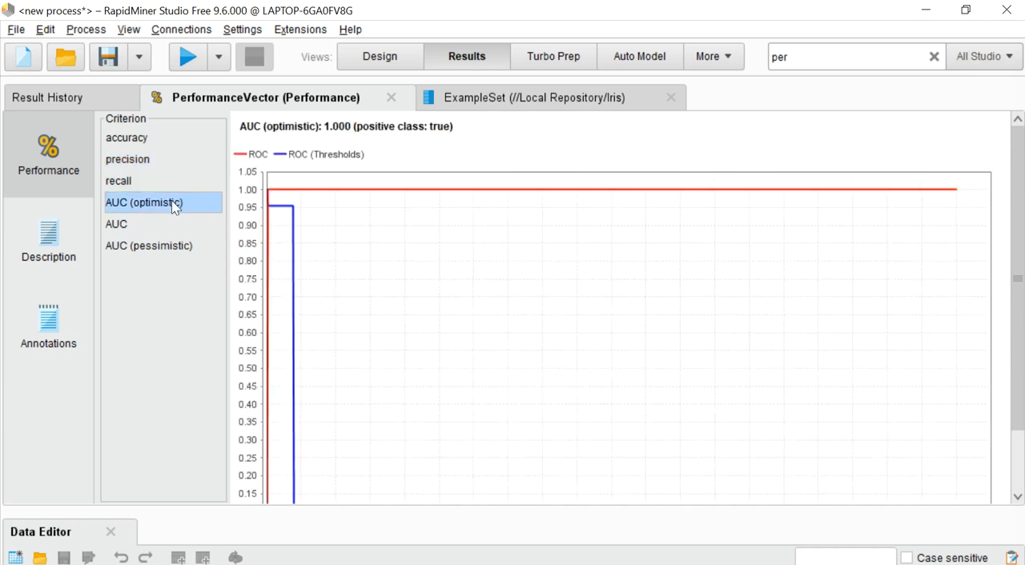
drag(1015, 359, 1006, 400)
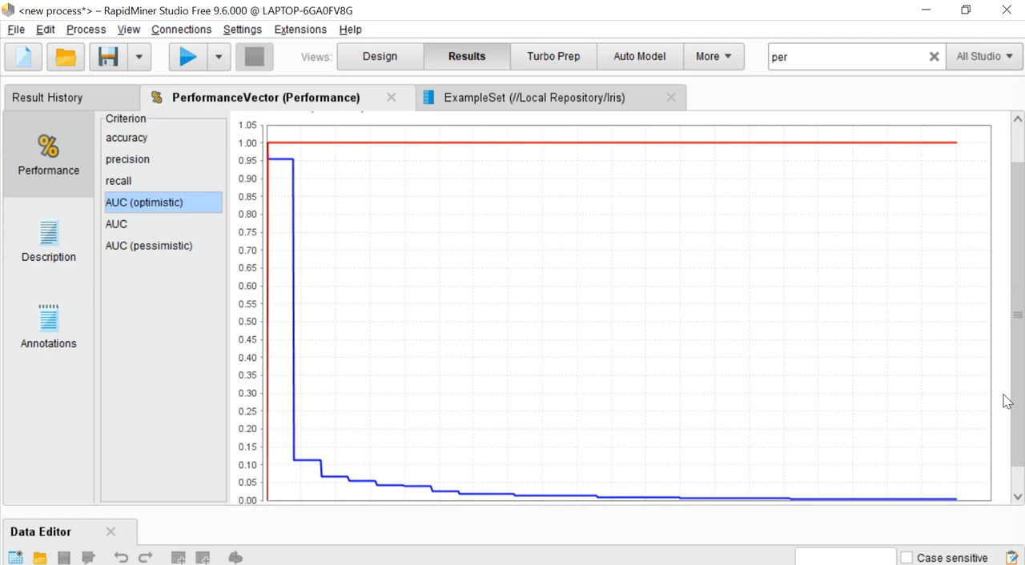
drag(1017, 400, 1022, 234)
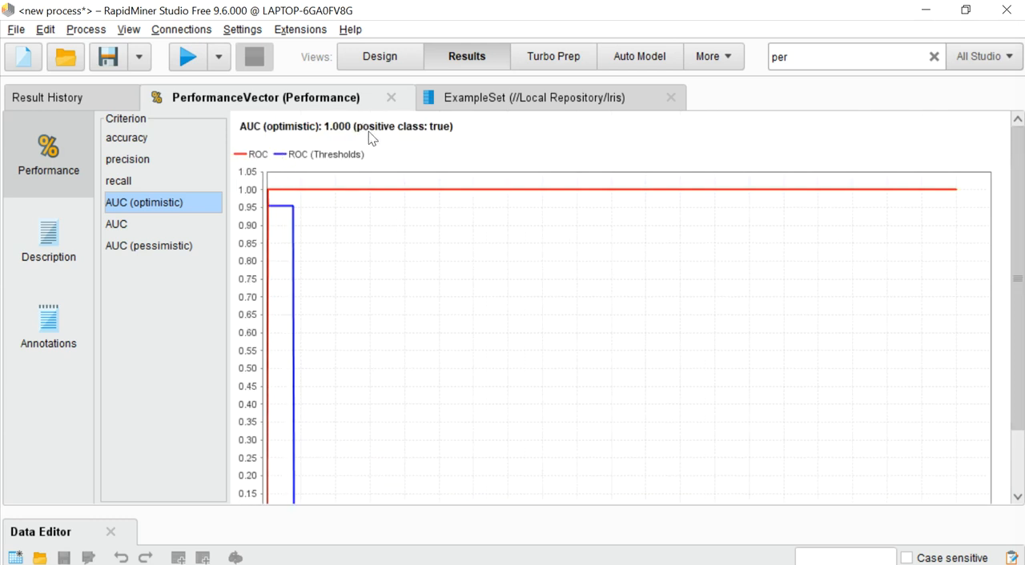
click(117, 227)
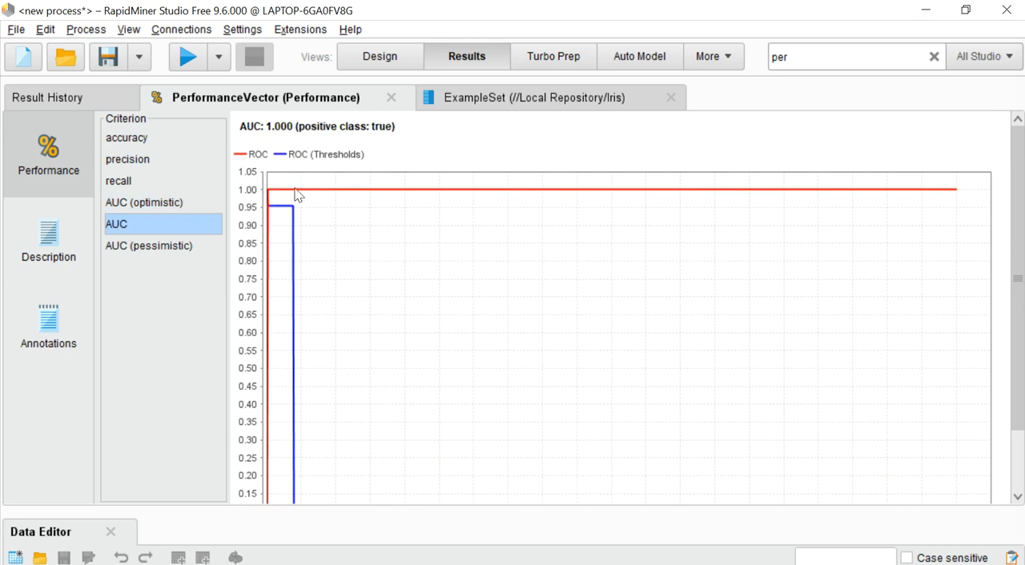
Review the performance vector's description and annotations, and return to its performance view
click(62, 247)
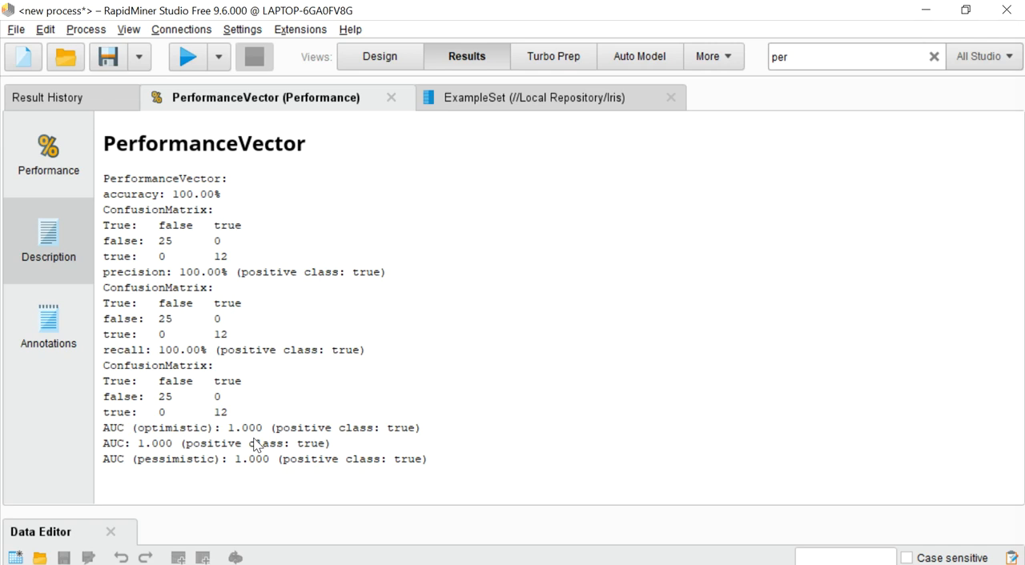
click(63, 335)
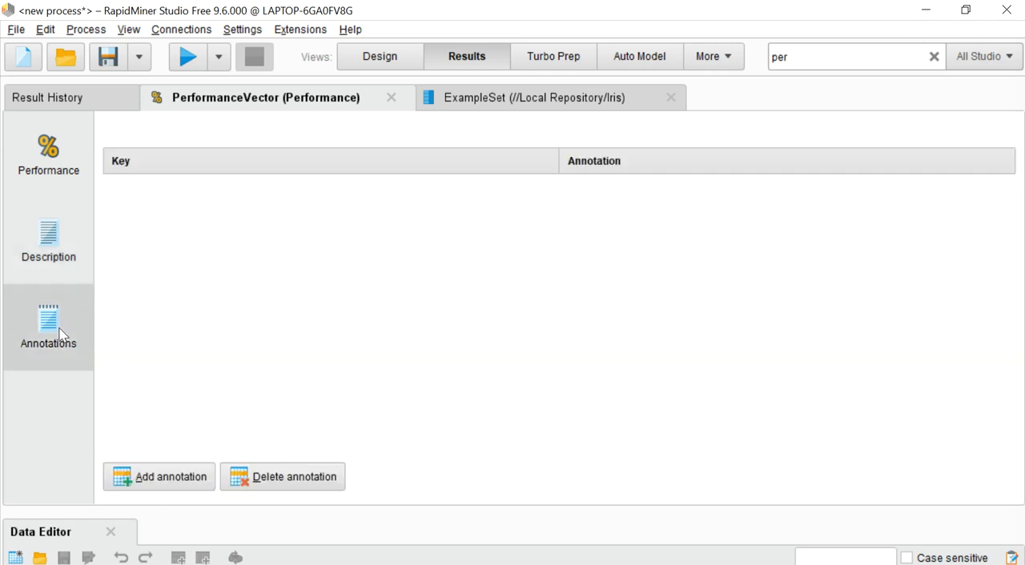
click(51, 256)
click(46, 187)
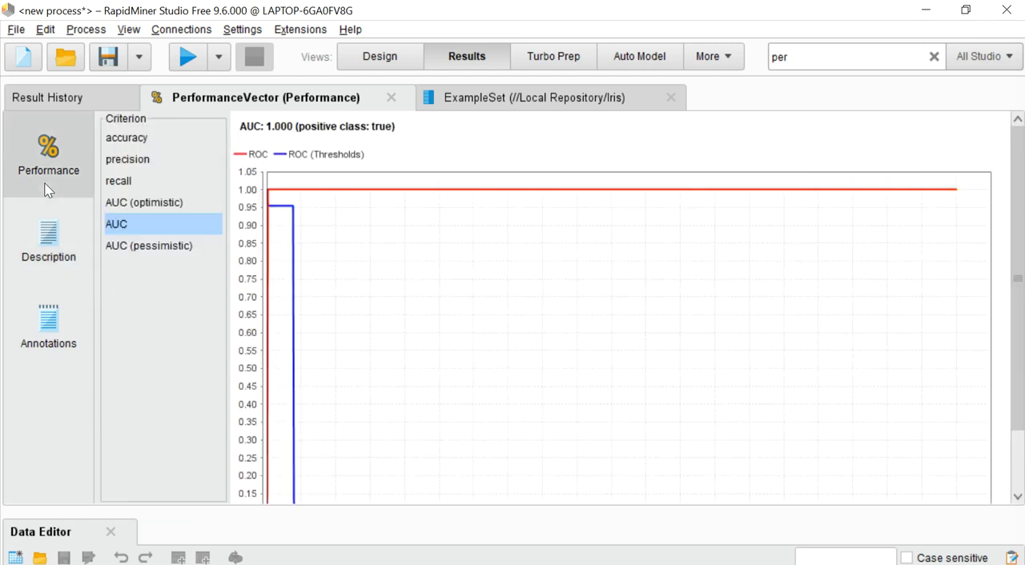